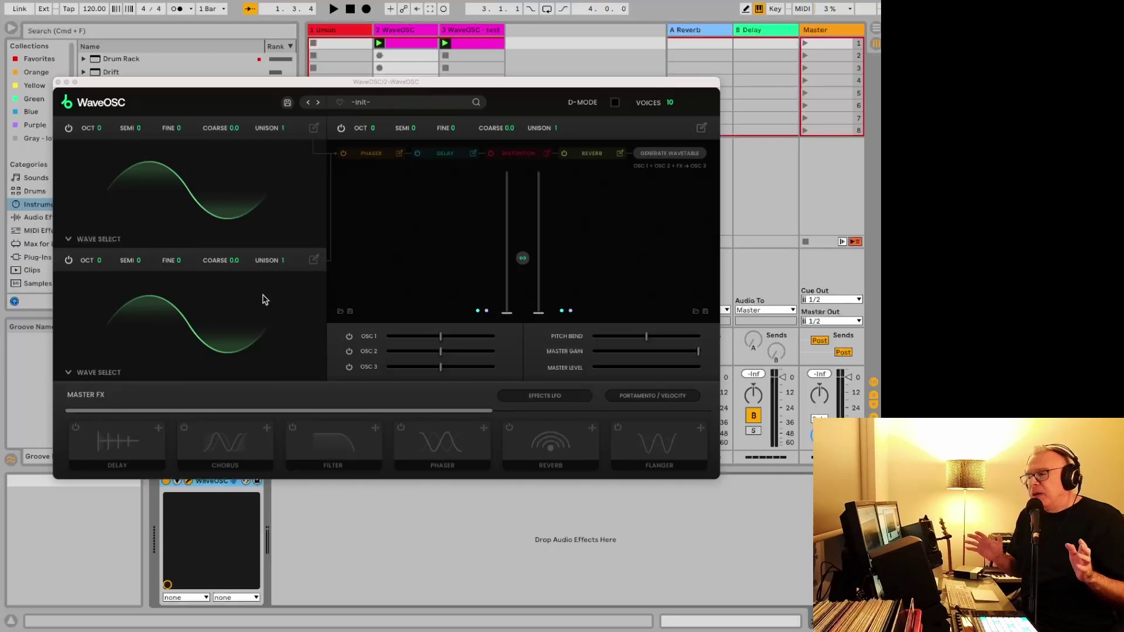
- Set the first oscillator's waveform to Square
click(165, 271)
click(101, 241)
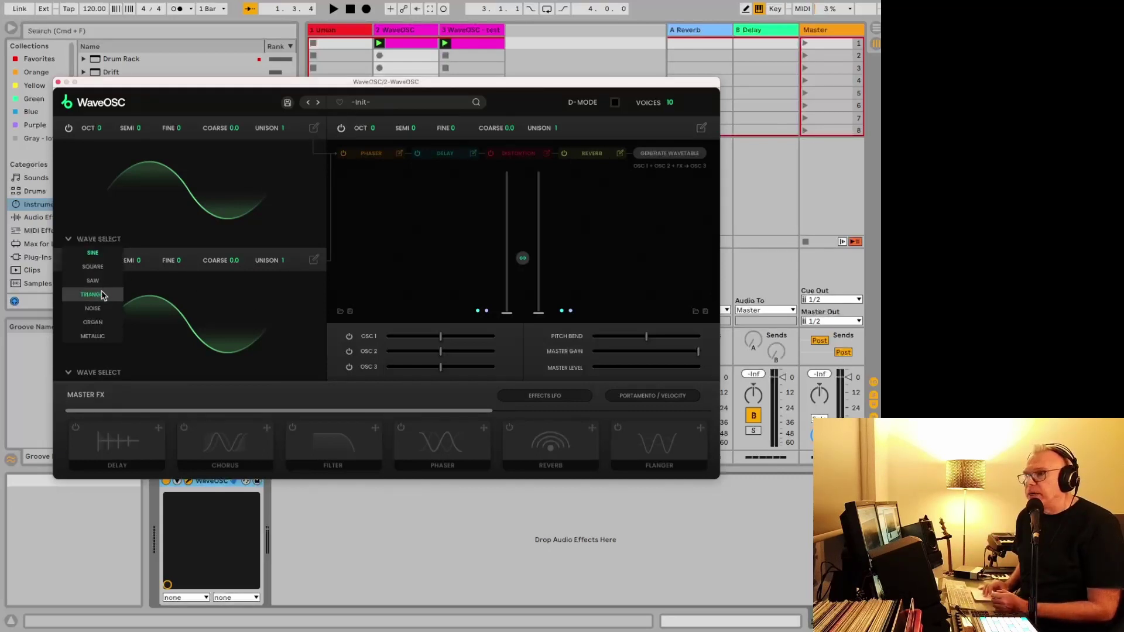
click(94, 267)
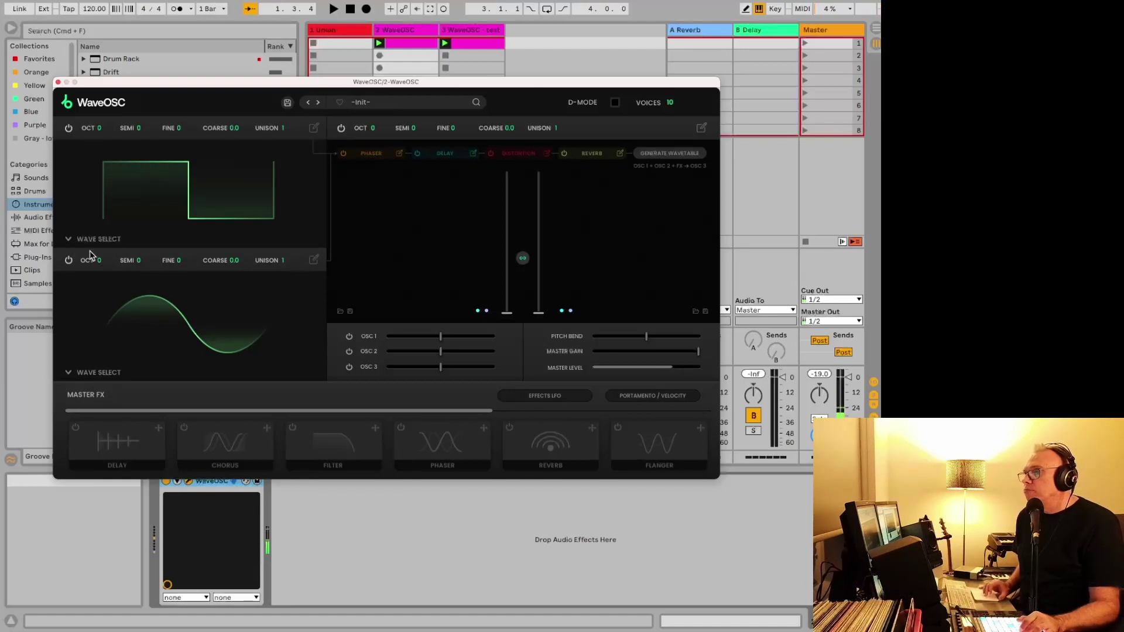
- Audition the oscillators by muting and re-enabling oscillator 1, and doing the same with oscillator 2
click(350, 338)
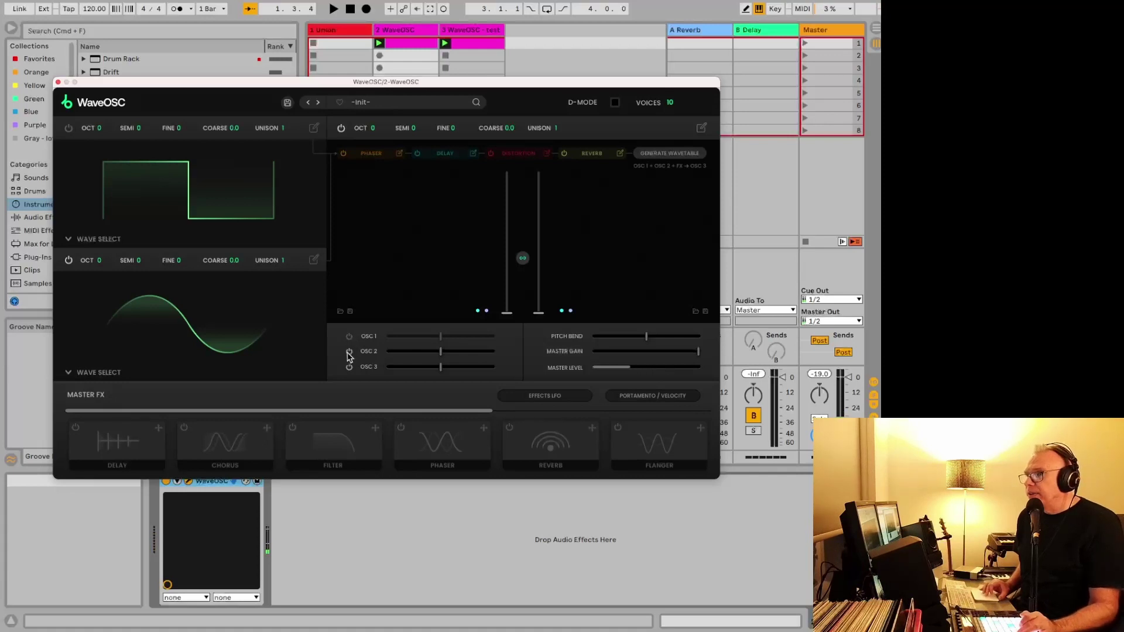
click(350, 336)
click(350, 352)
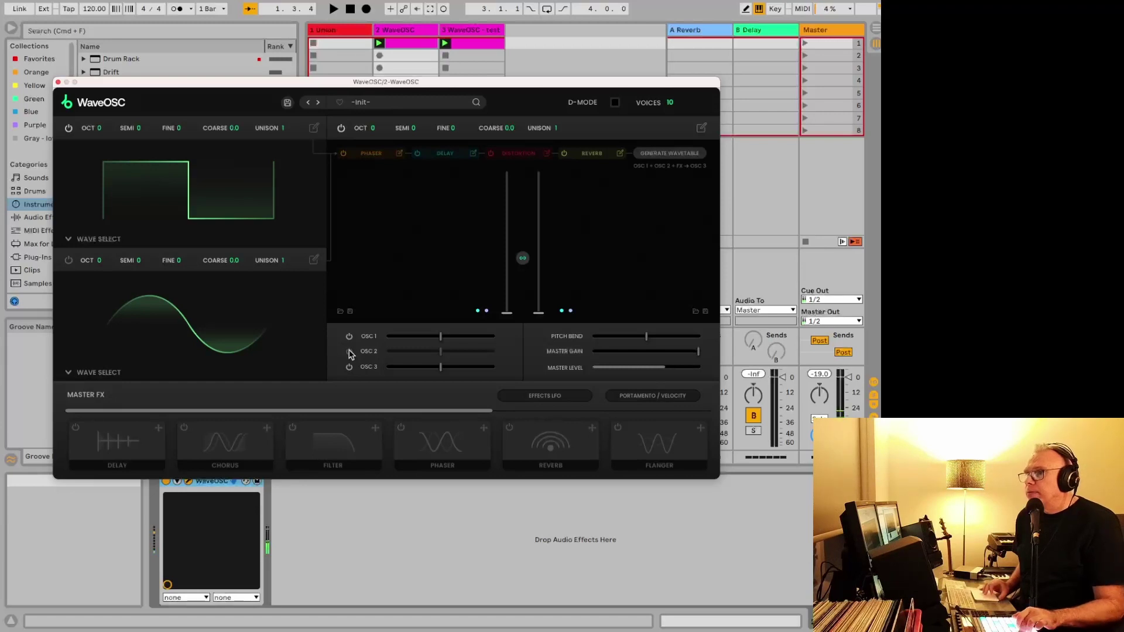
click(349, 352)
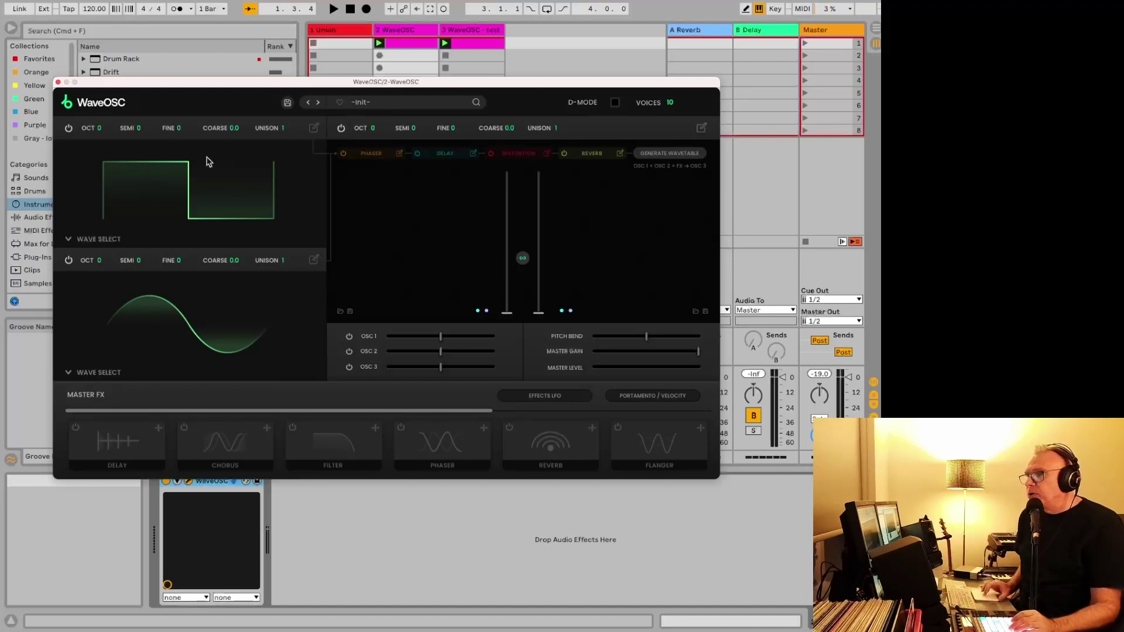
- Generate a wavetable with oscillator 2 switched off, and regenerate it with oscillator 2 switched back on
click(69, 262)
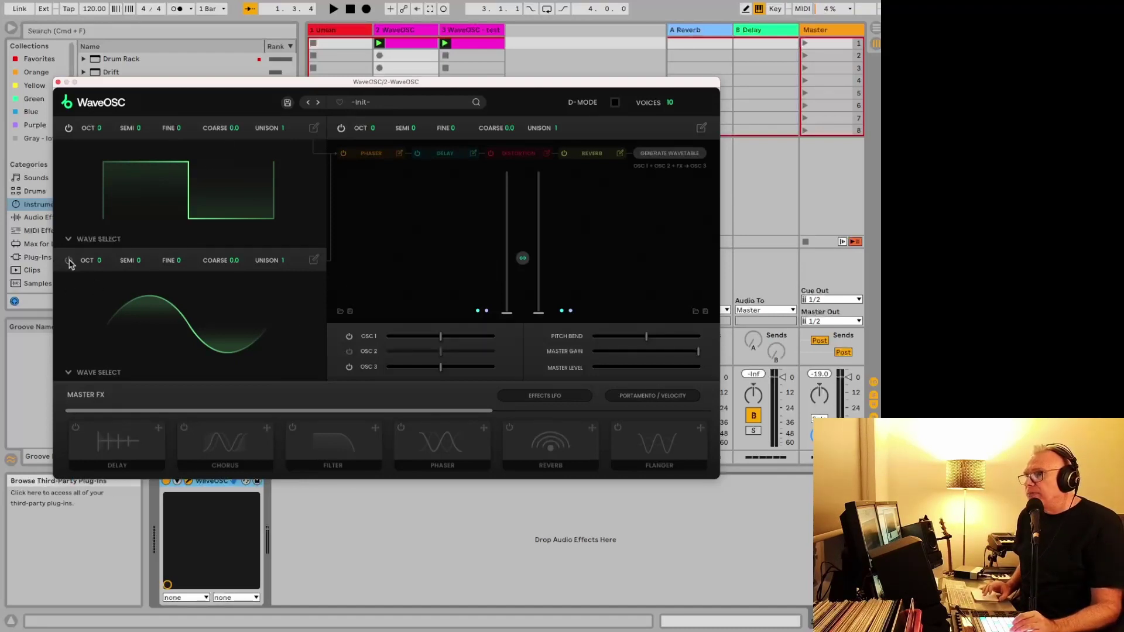
click(665, 154)
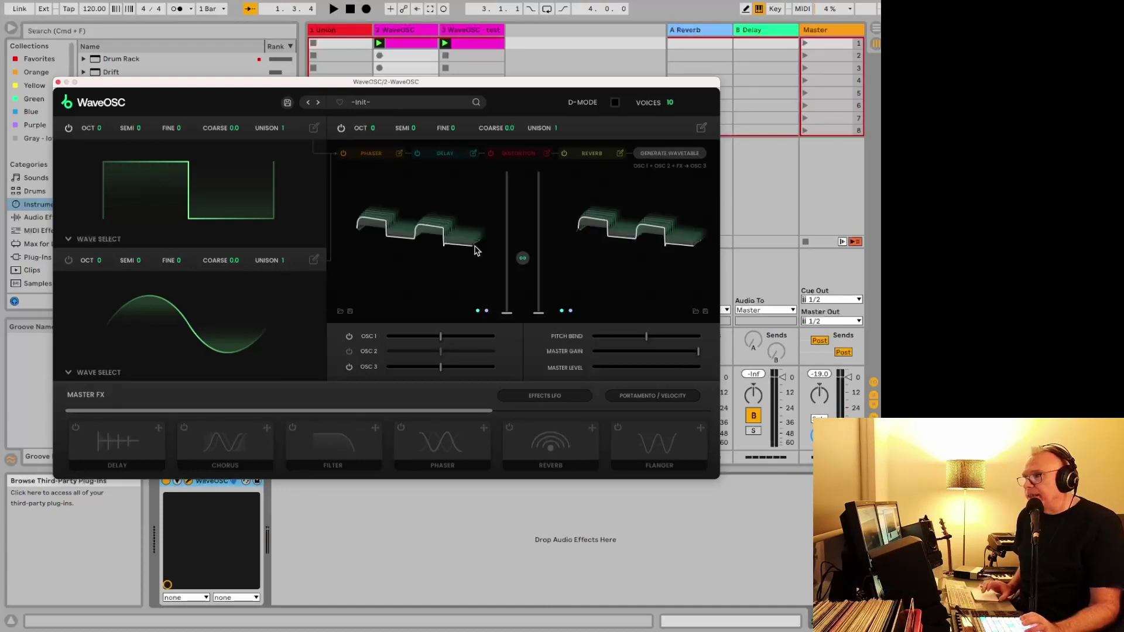
click(69, 261)
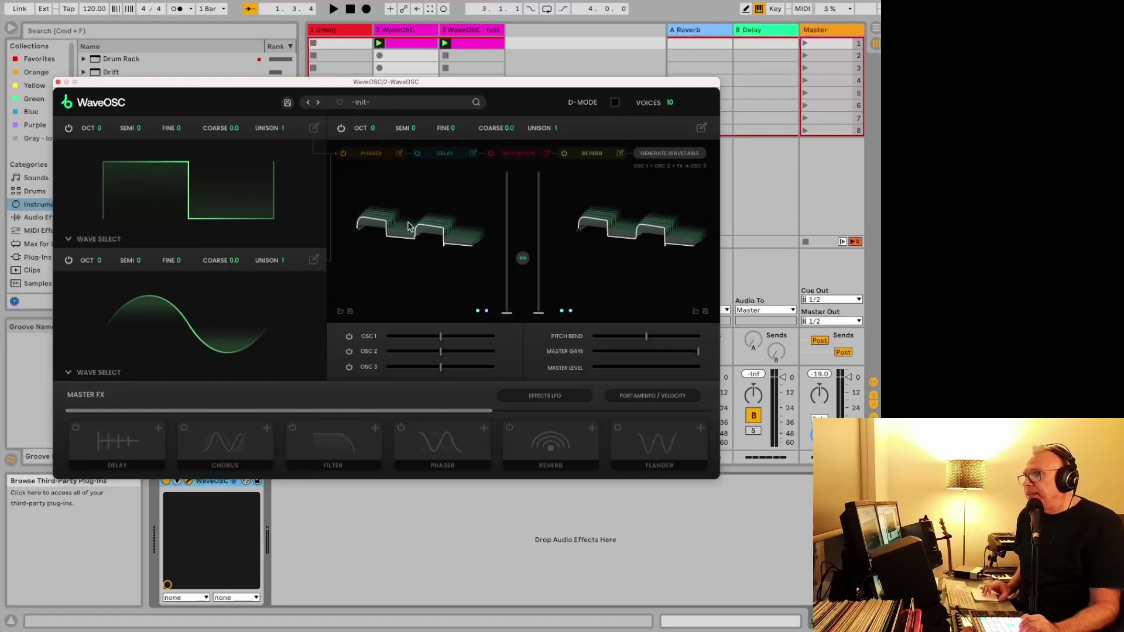
click(650, 154)
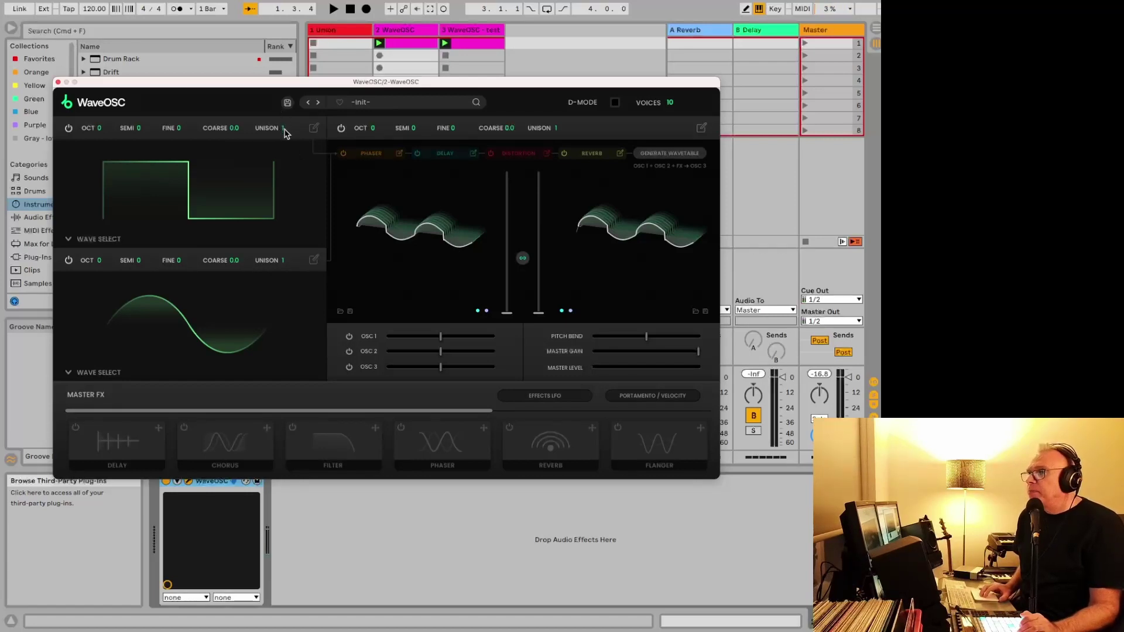
- Set unison to 10 on oscillator 1 and 8 on oscillator 2, and regenerate the wavetable
drag(285, 134, 284, 95)
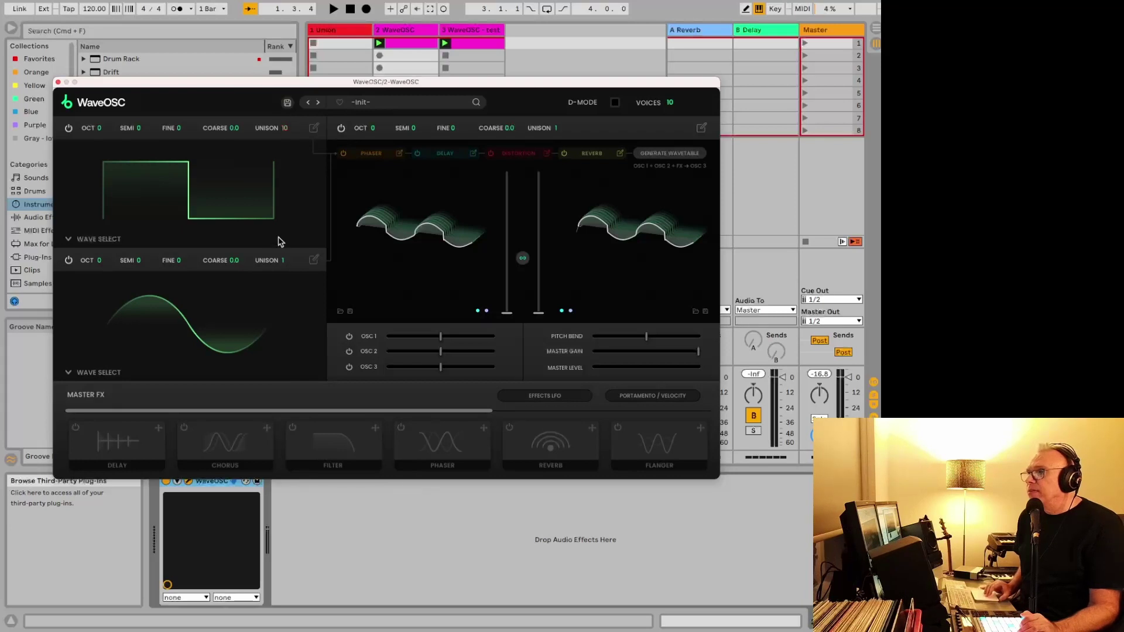
drag(284, 261, 284, 232)
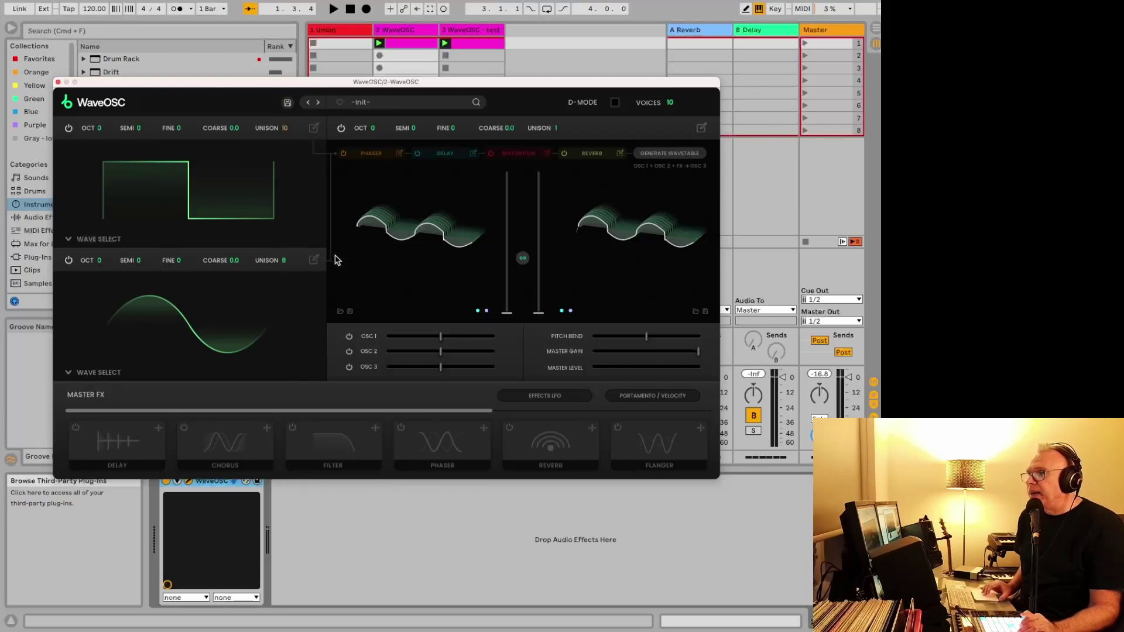
click(665, 155)
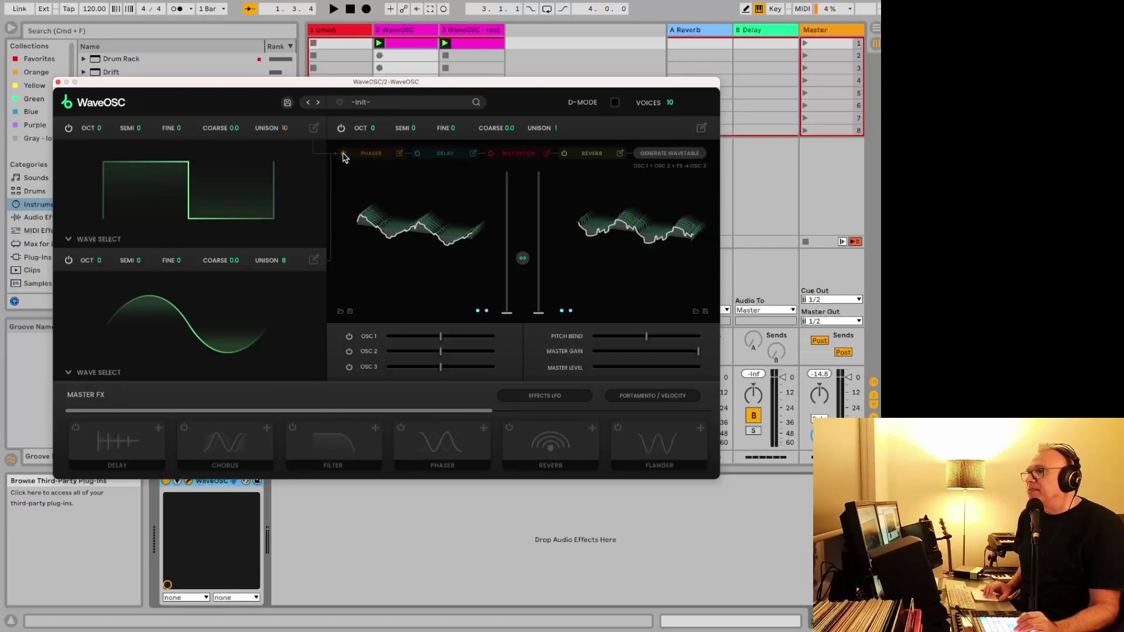
- Enable the phaser, delay, distortion and reverb in the wavetable effects chain, and regenerate the wavetable
click(417, 153)
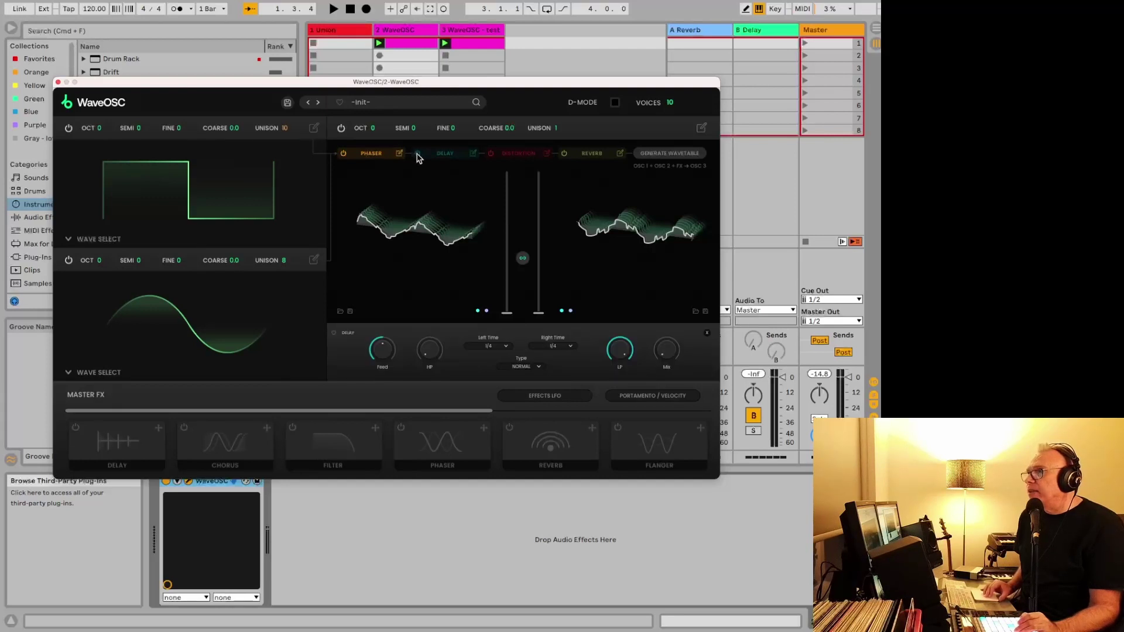
click(491, 153)
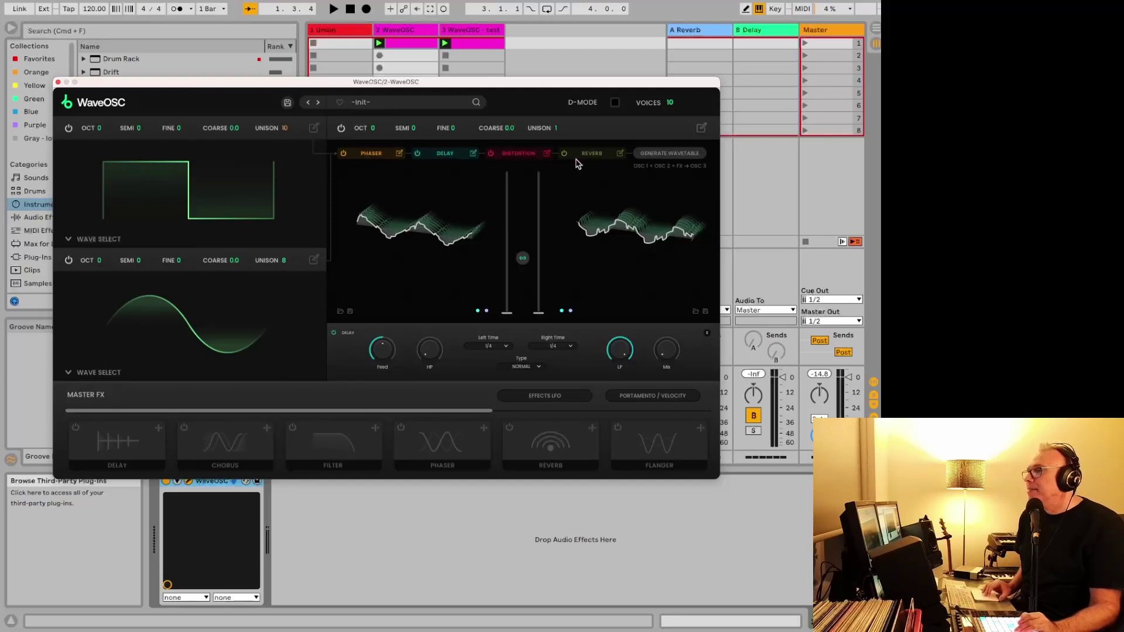
click(564, 154)
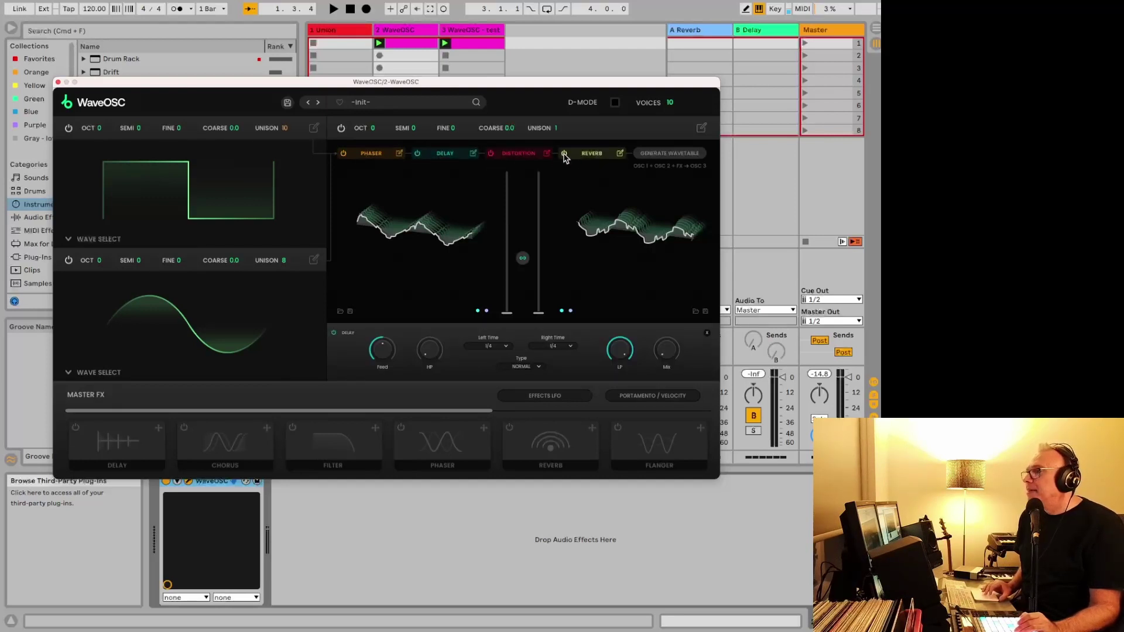
click(677, 154)
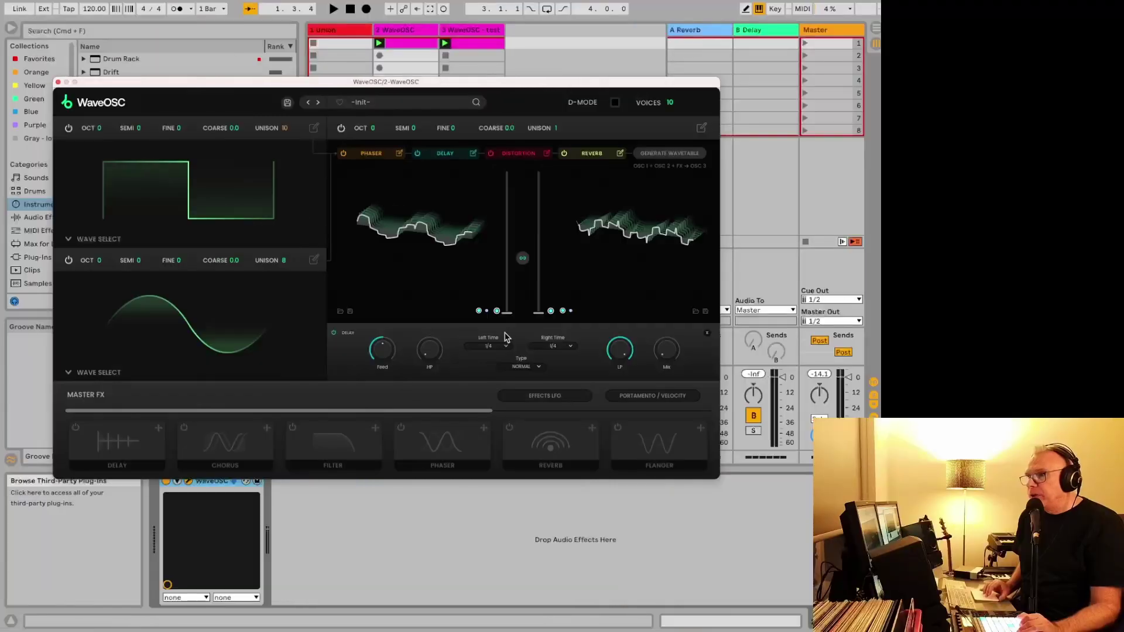
- Raise the linked wavetable positions to roughly two thirds and mute oscillators 1 and 2 to isolate oscillator 3
drag(507, 314, 505, 206)
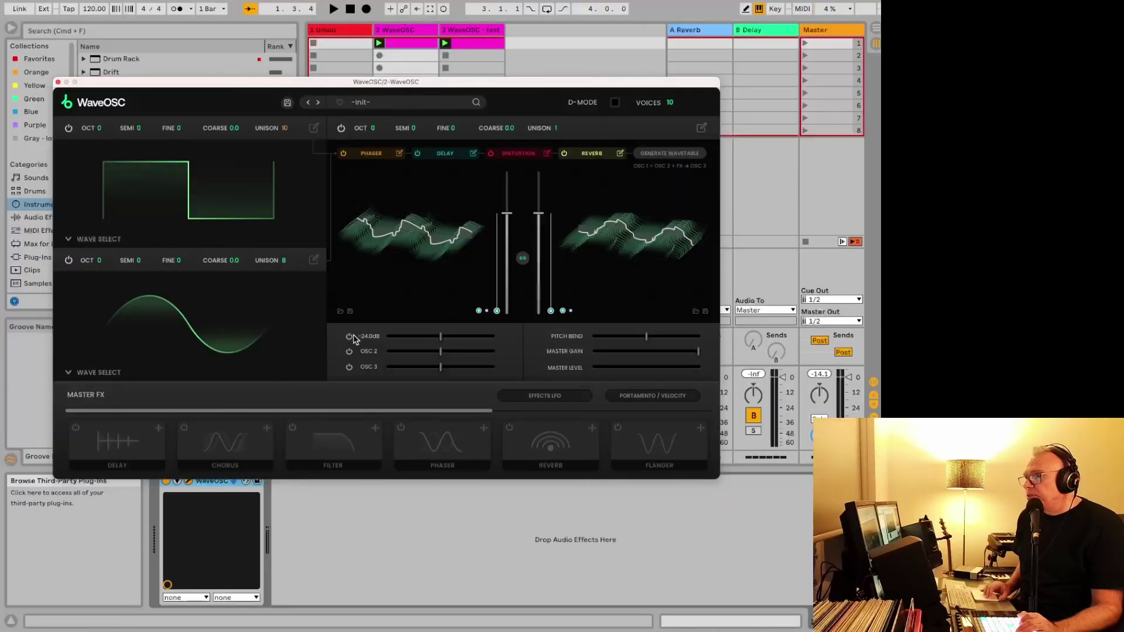
click(351, 337)
click(350, 351)
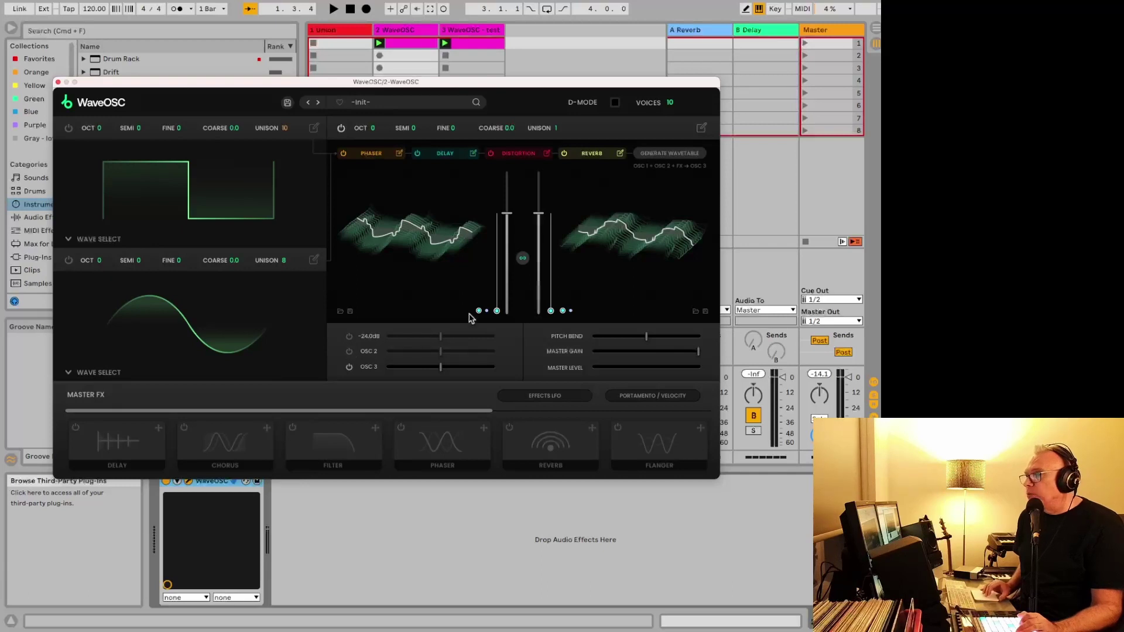
- Sweep oscillator 3's linked wavetable positions down and back up, and raise its level to about -12.2 dB
drag(507, 214, 506, 302)
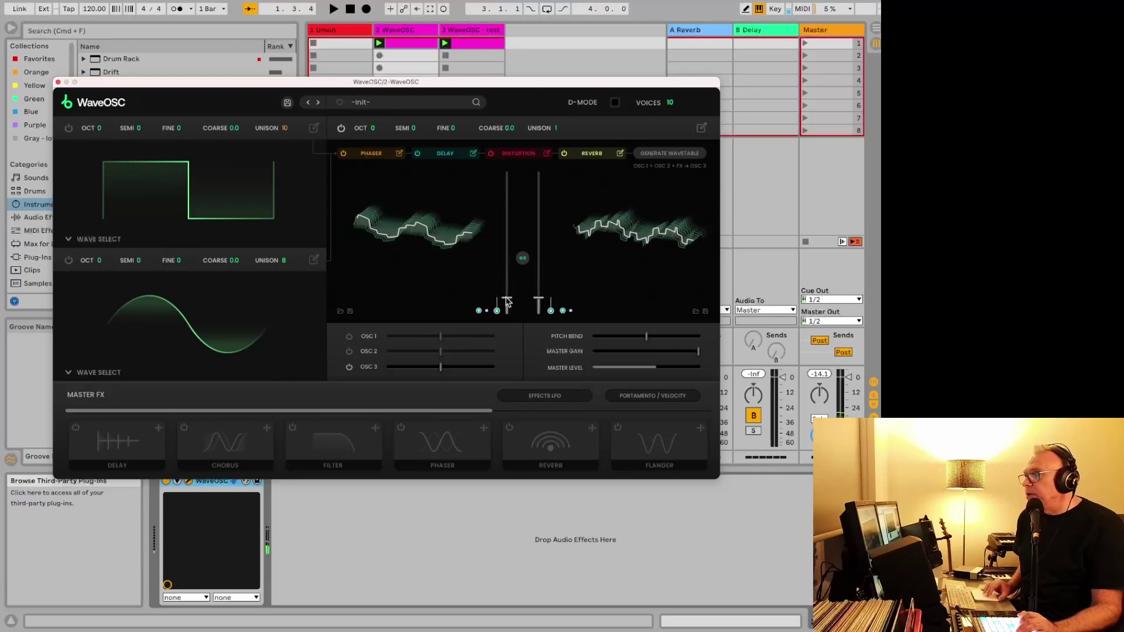
drag(442, 368, 463, 368)
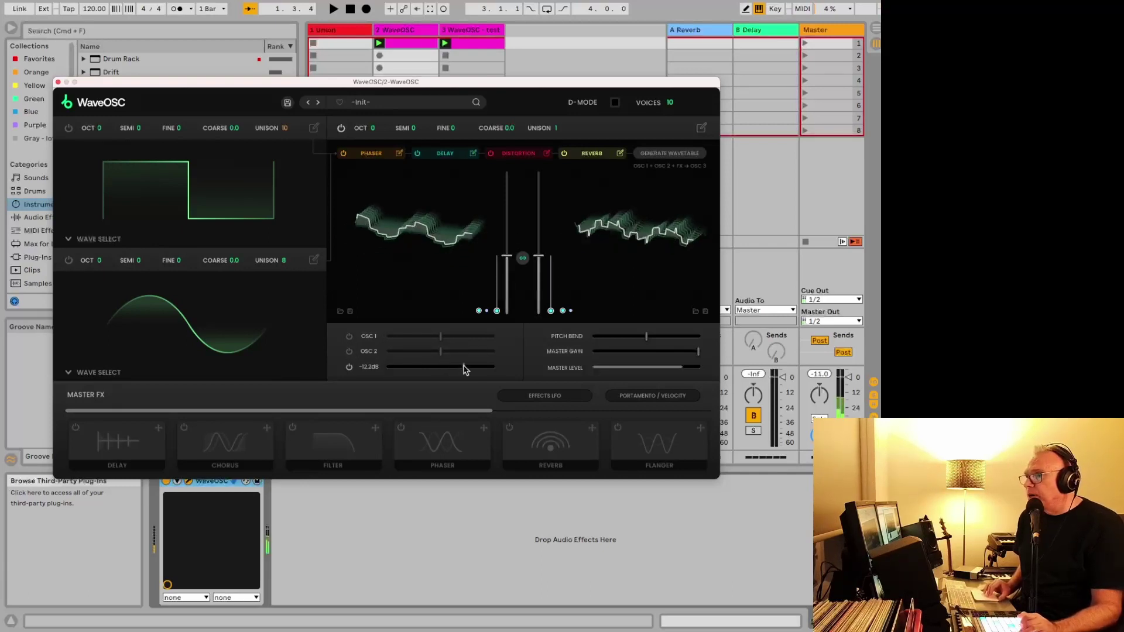
drag(508, 257, 503, 217)
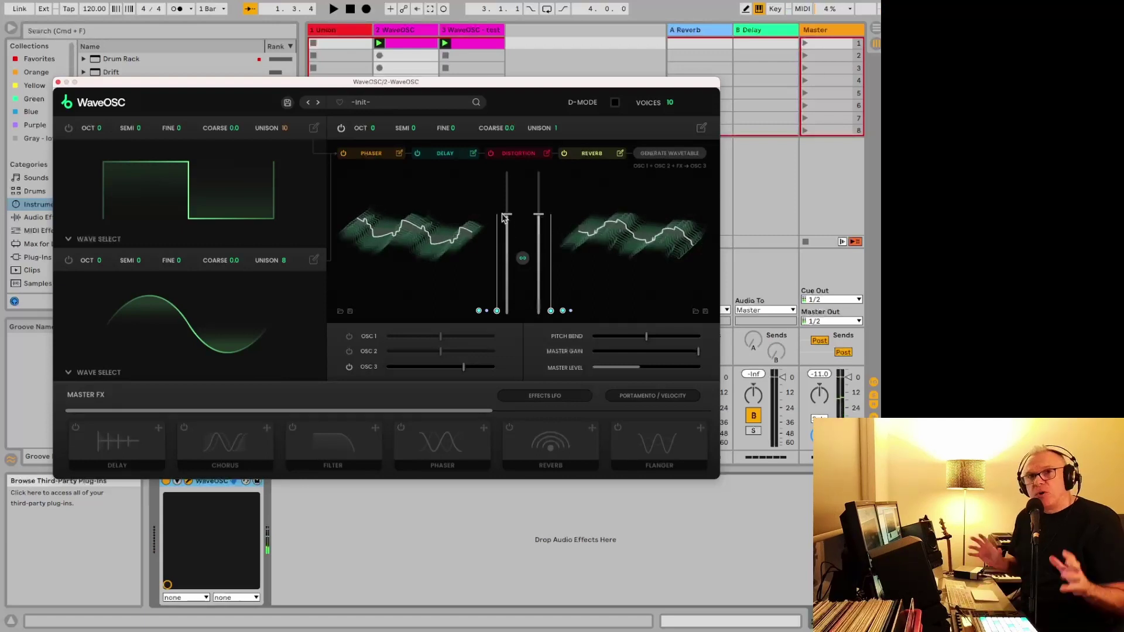
- Switch the wavetable positions to the second modulation source, and sweep them to maximum and back to minimum
click(485, 310)
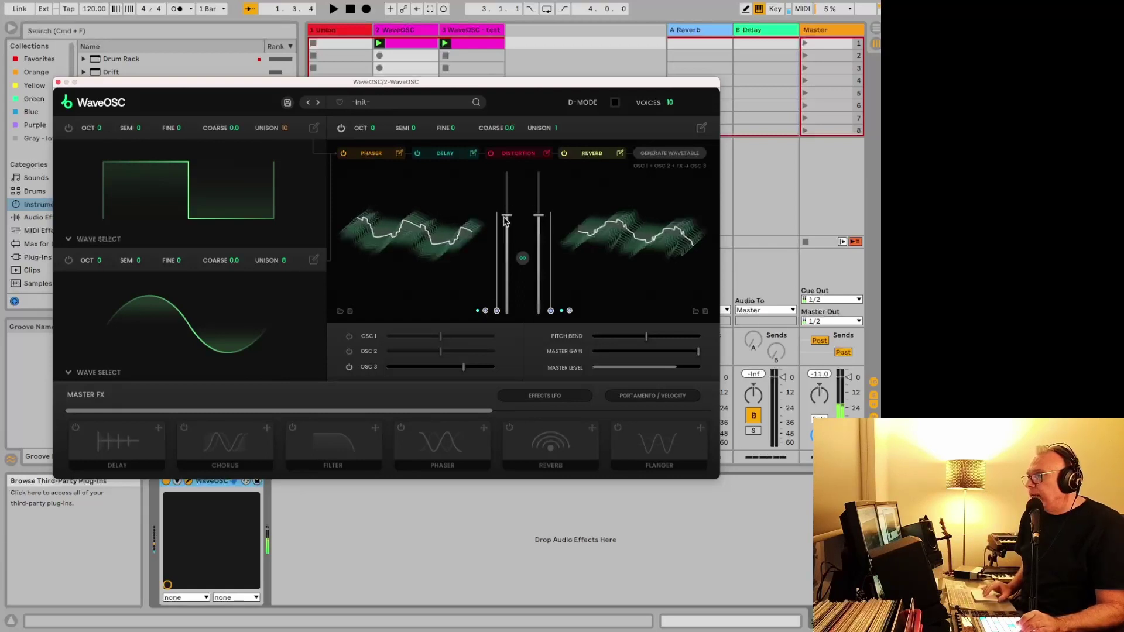
drag(507, 214, 500, 171)
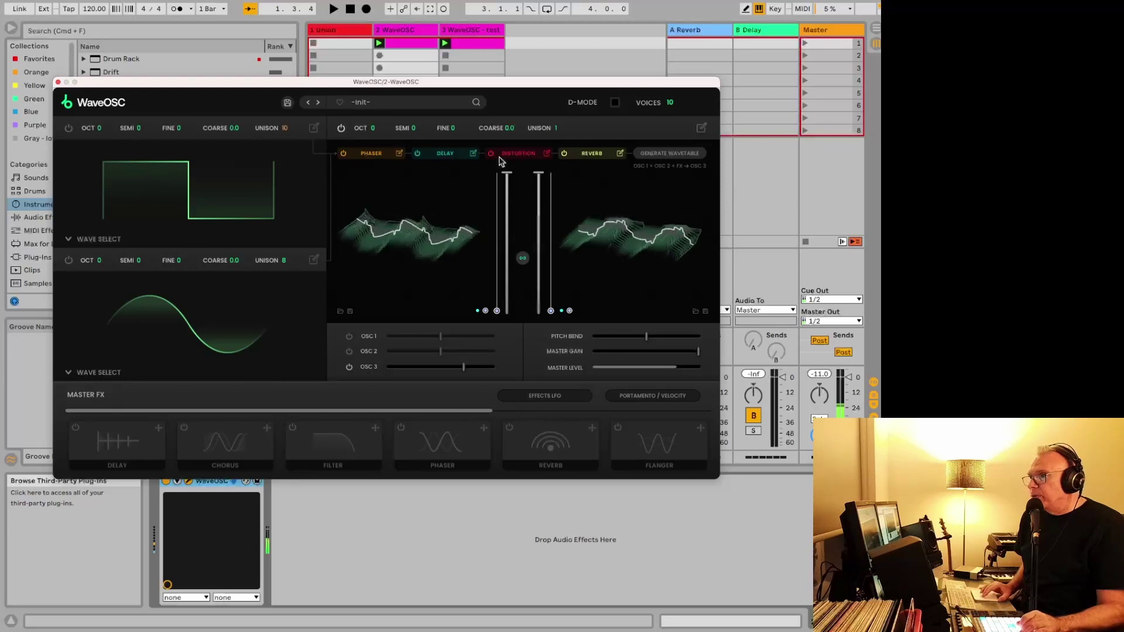
drag(501, 167, 498, 316)
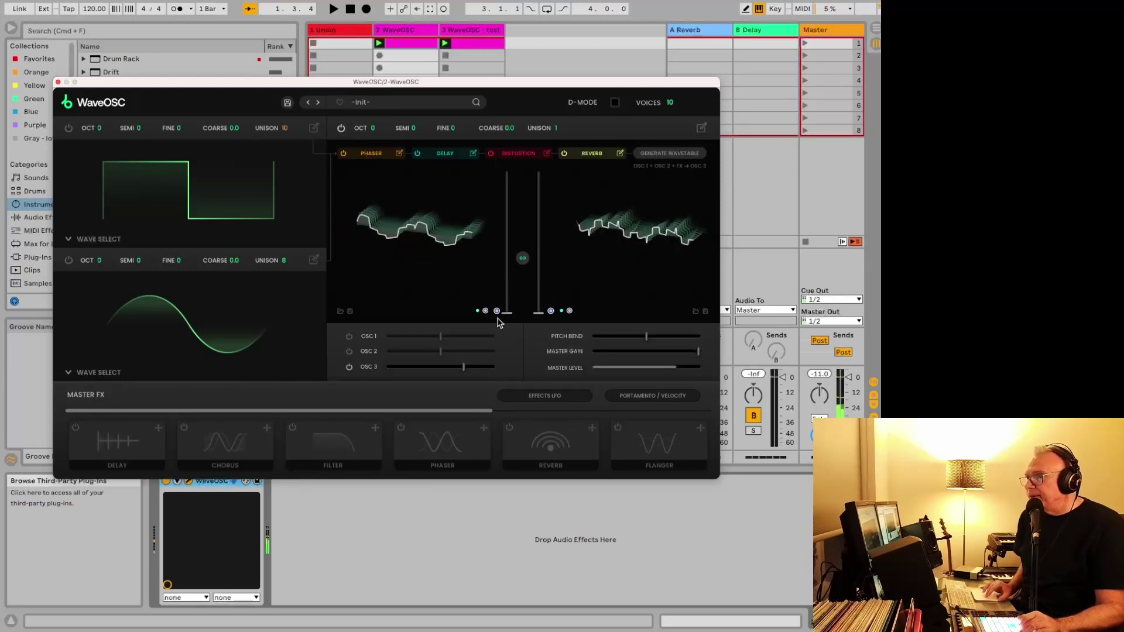
- Unmute oscillators 1 and 2, and set oscillator 3 to octave +1 with unison 10
click(350, 337)
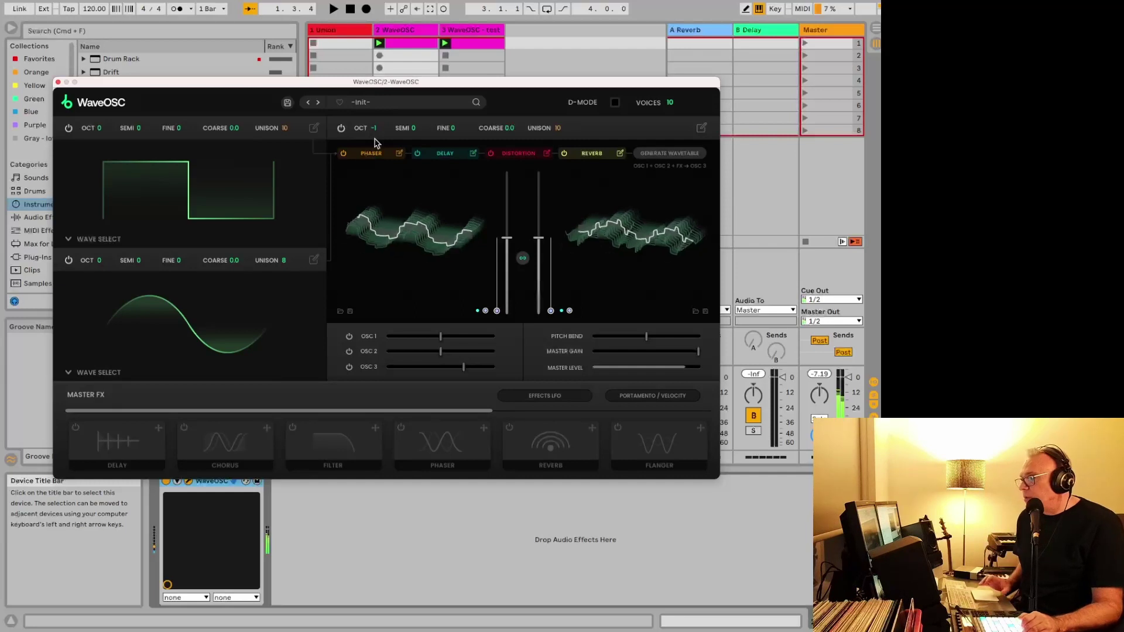
drag(376, 143, 536, 107)
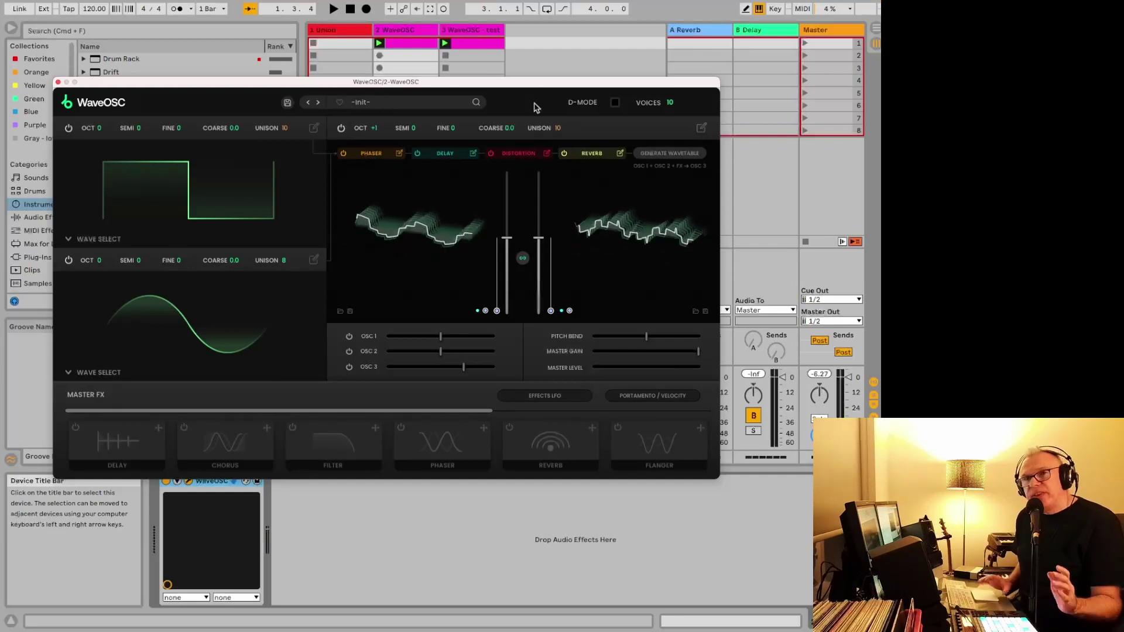
- Compare the CPU load of the heavy WaveOSC test pad with D-Mode on and off, using the CPU meter's detailed readings
click(615, 105)
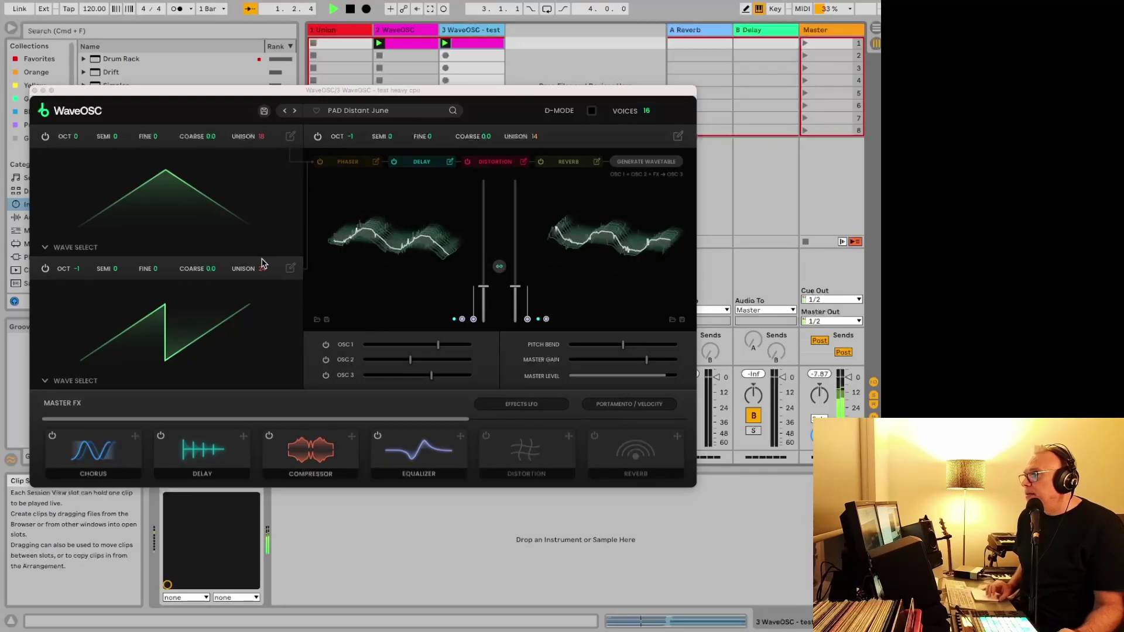
click(829, 8)
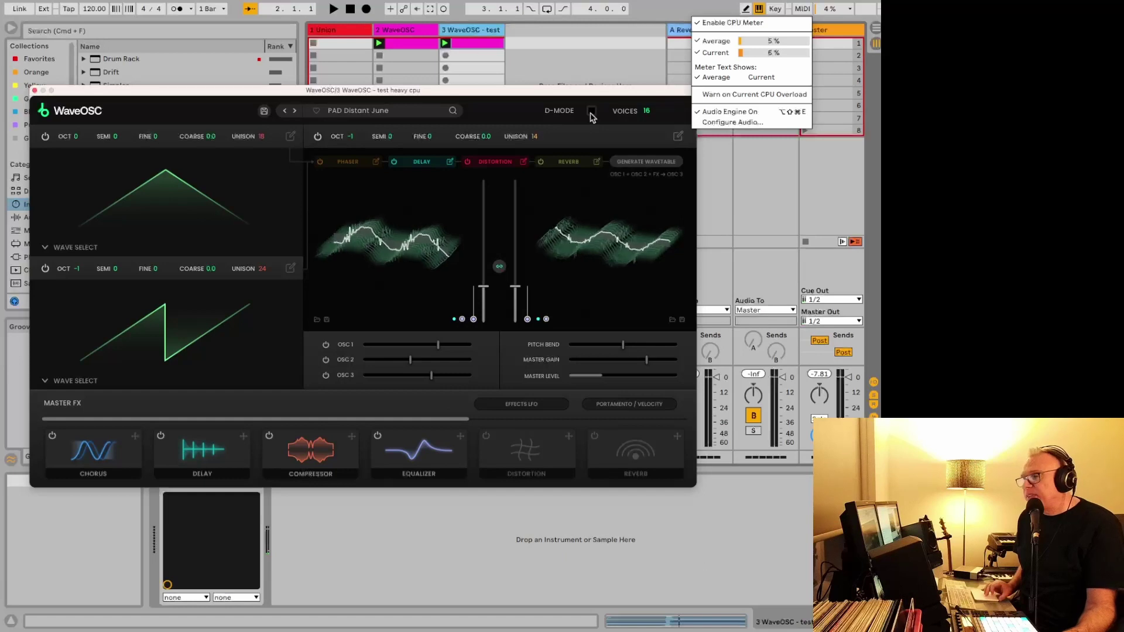
click(591, 111)
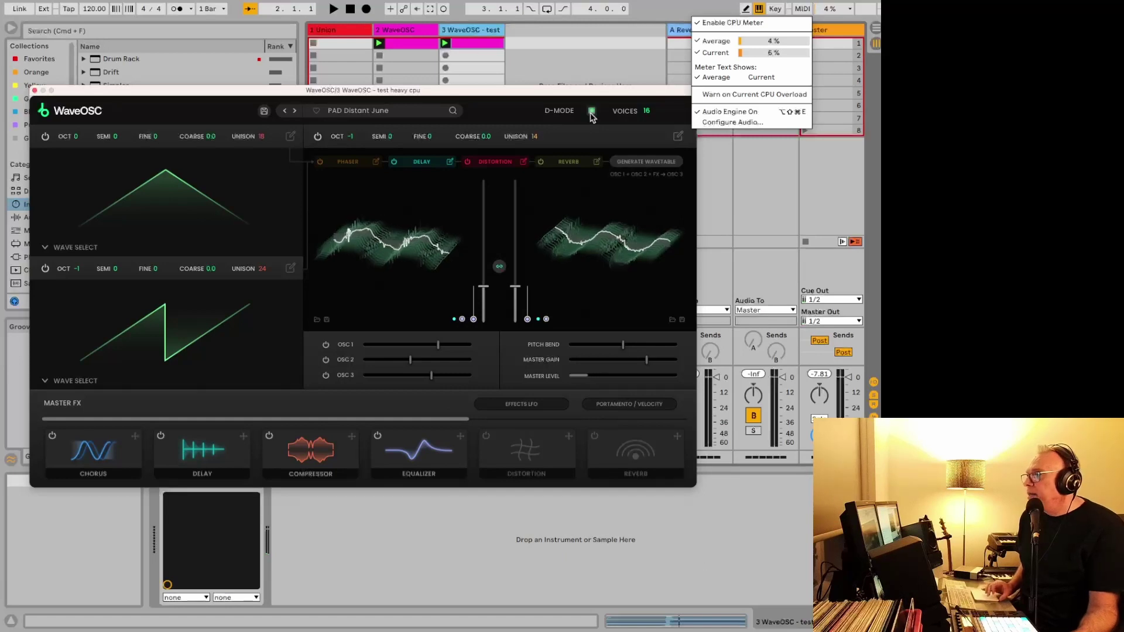
key(space)
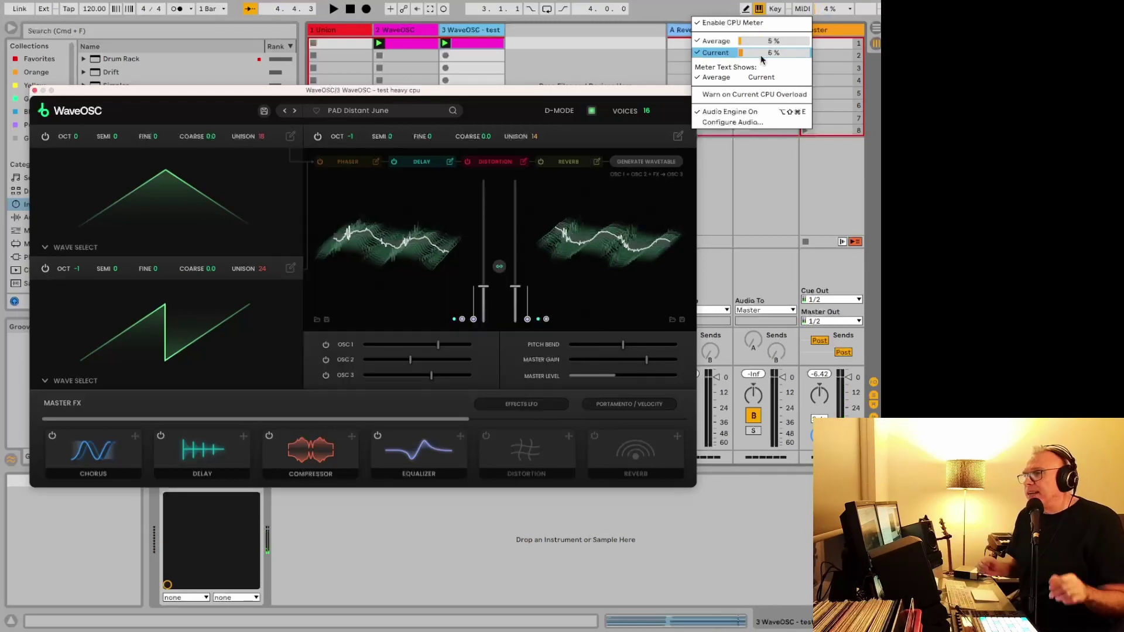
click(592, 113)
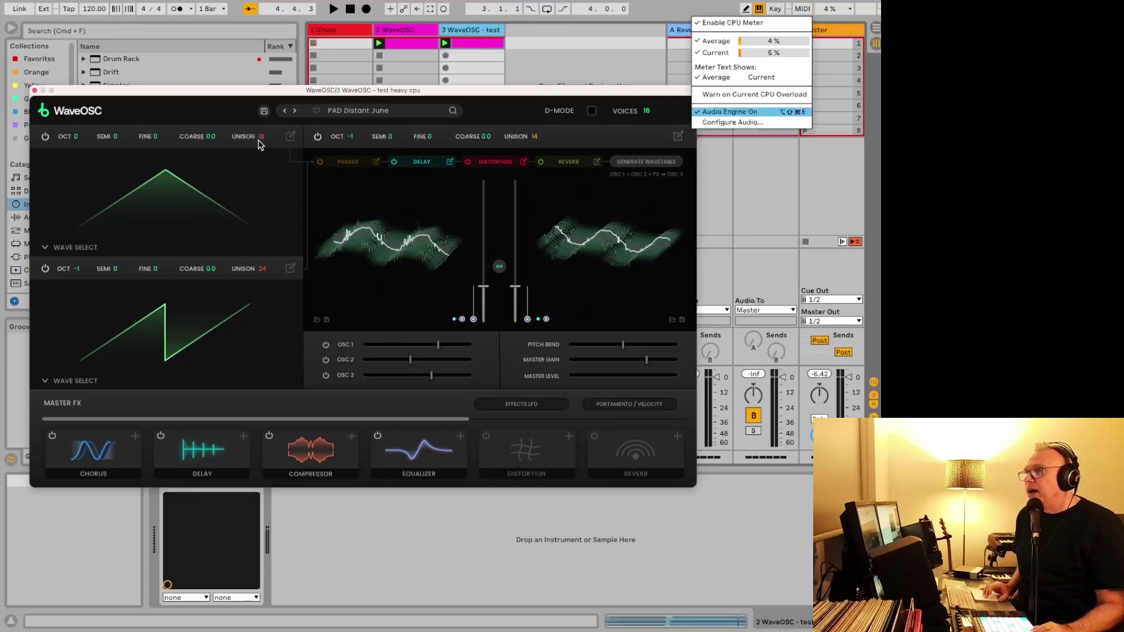
- Load the factory pluck preset PL Cold and Distant into the WaveOSC instance on the second track
click(507, 551)
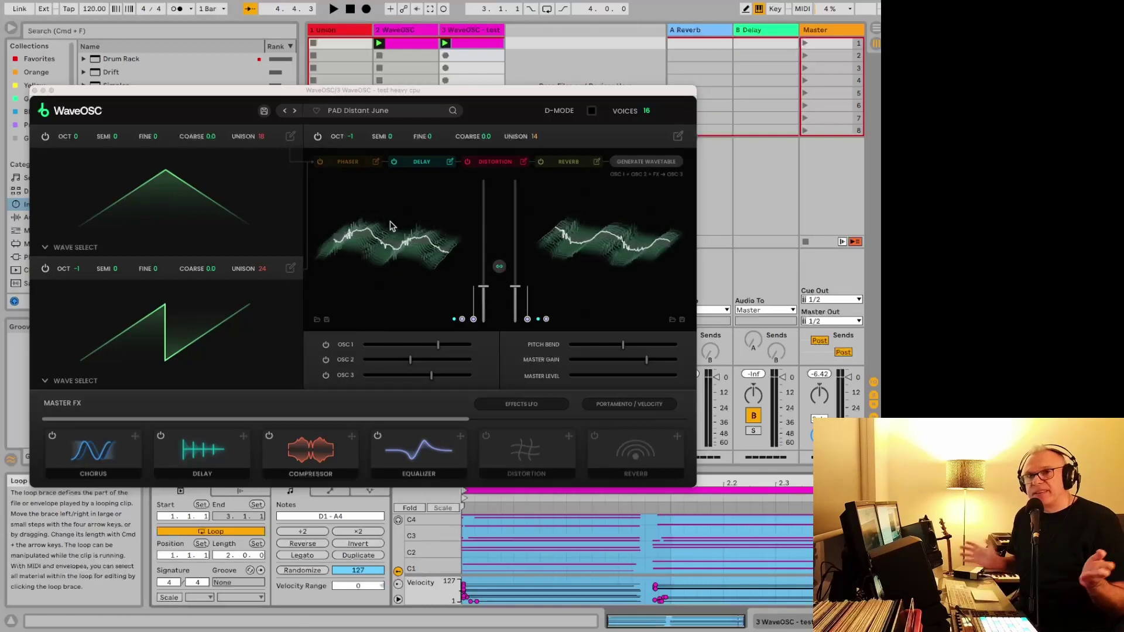
click(407, 60)
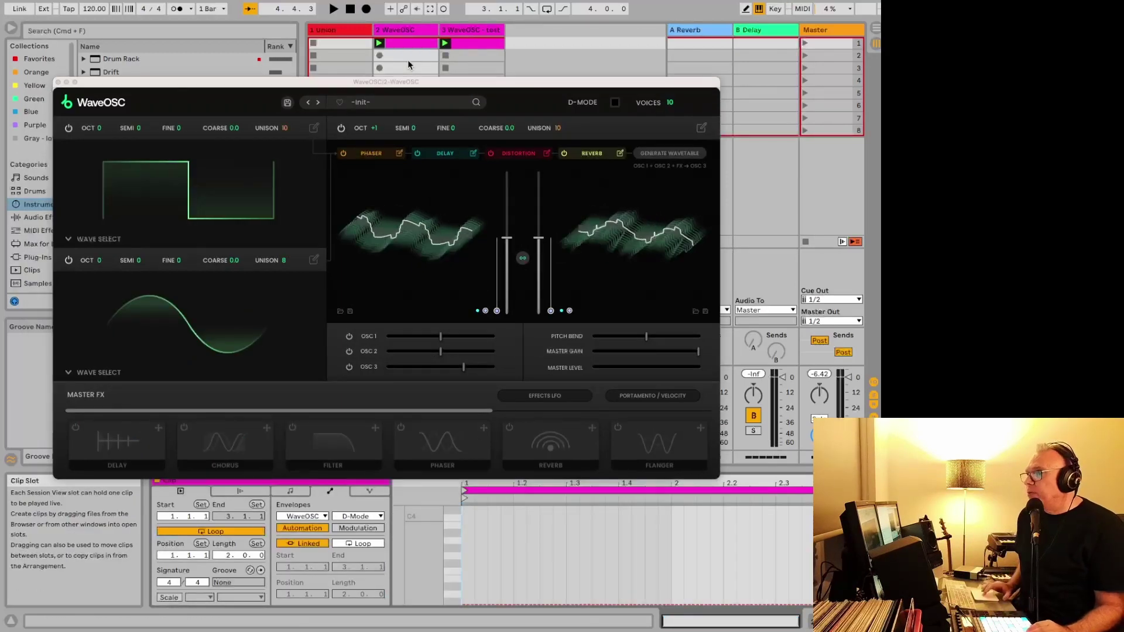
click(379, 106)
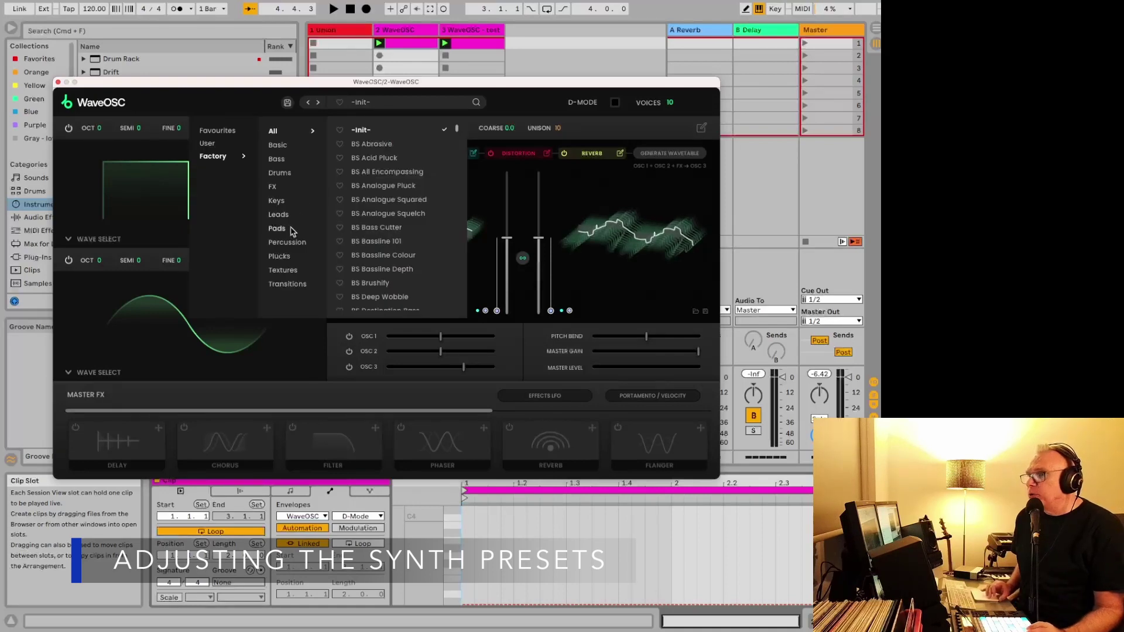
click(287, 256)
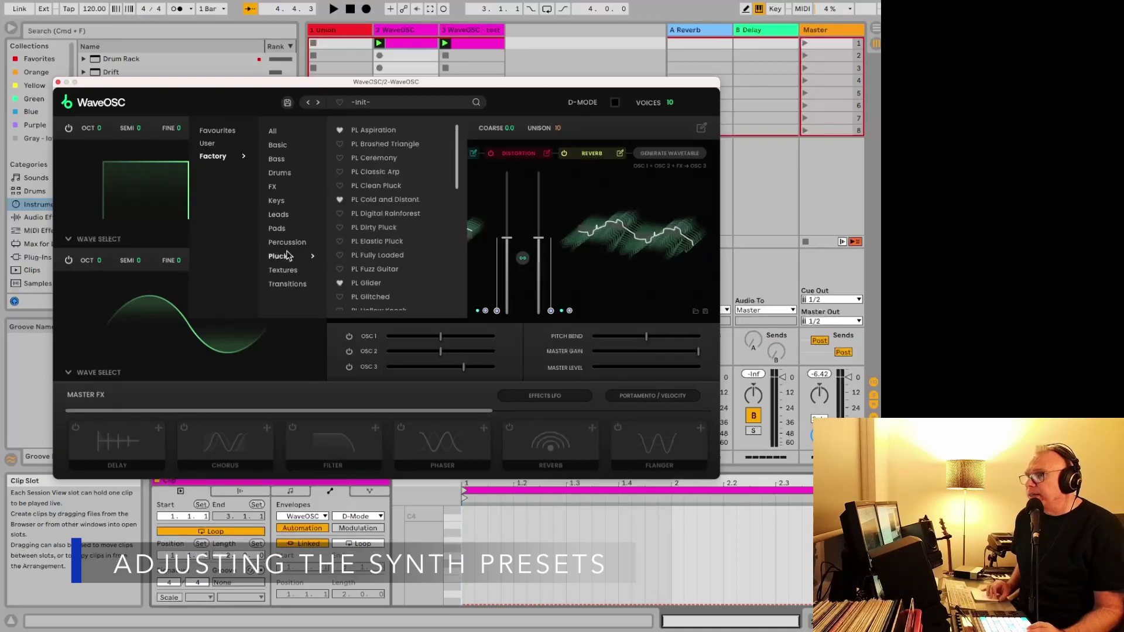
click(364, 229)
click(368, 201)
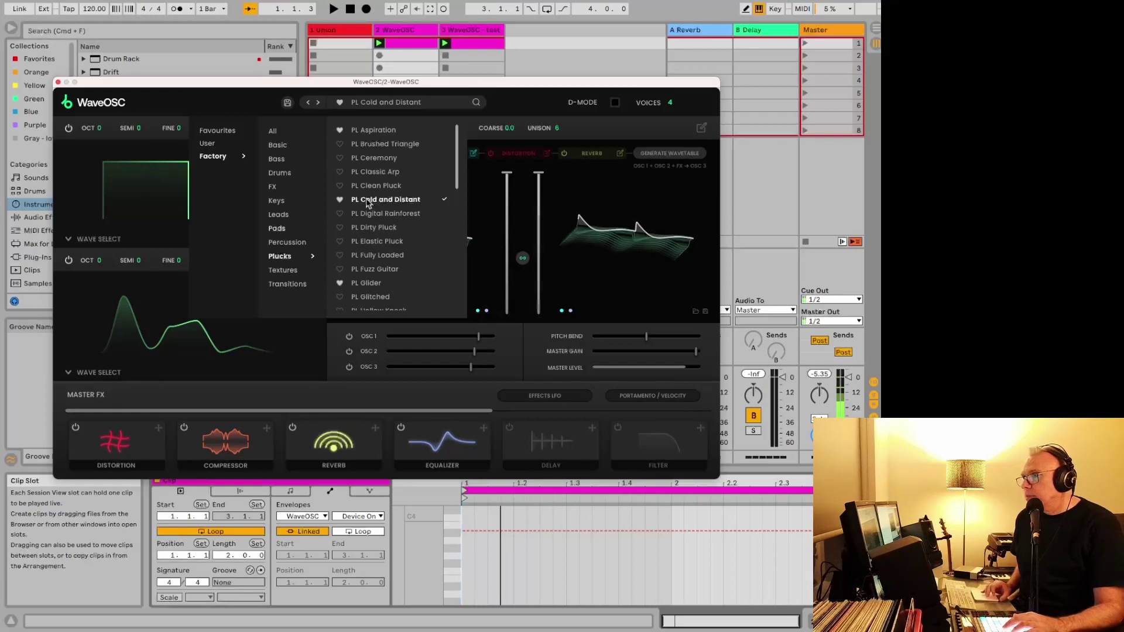
click(373, 103)
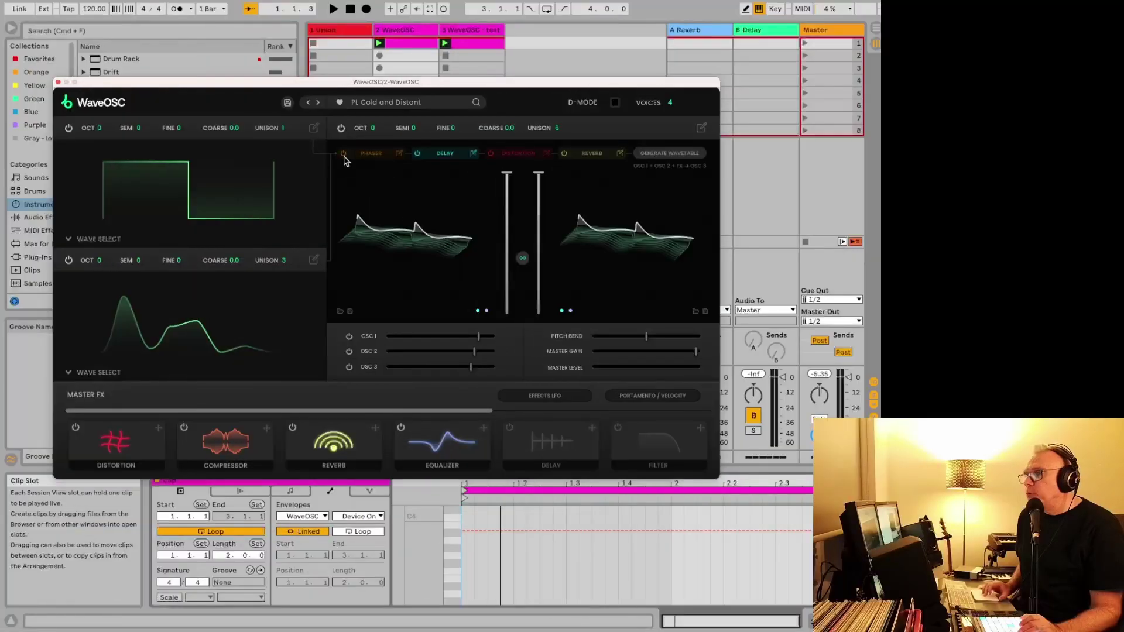
- Open oscillator 1's modulation editor, view its envelopes, and set the LFO rate to 1/16t
click(314, 129)
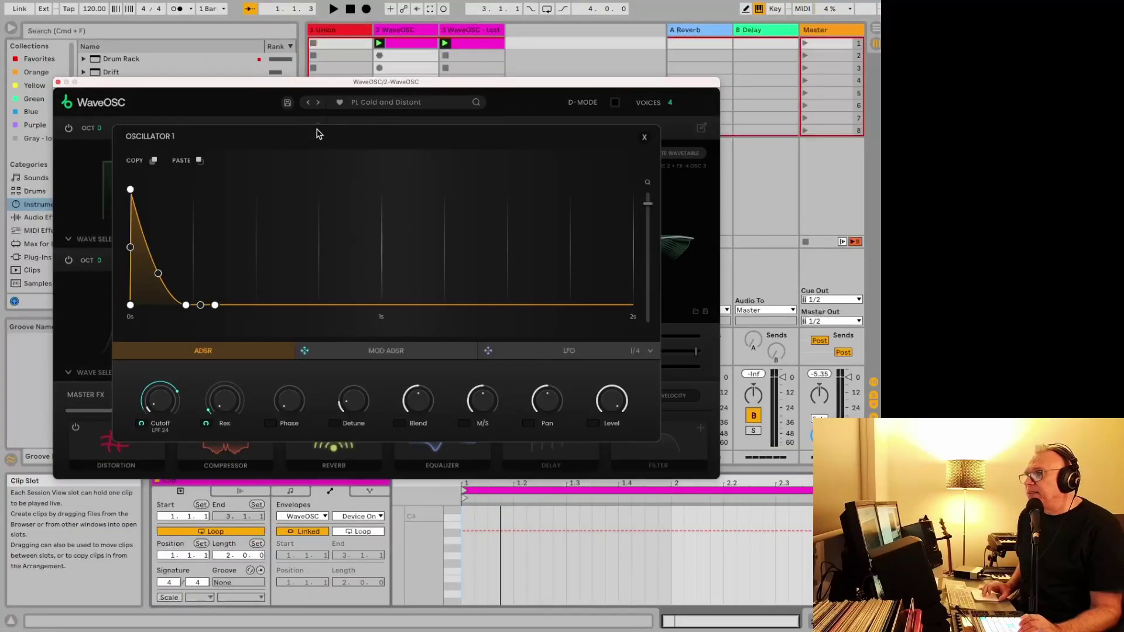
click(368, 350)
click(536, 350)
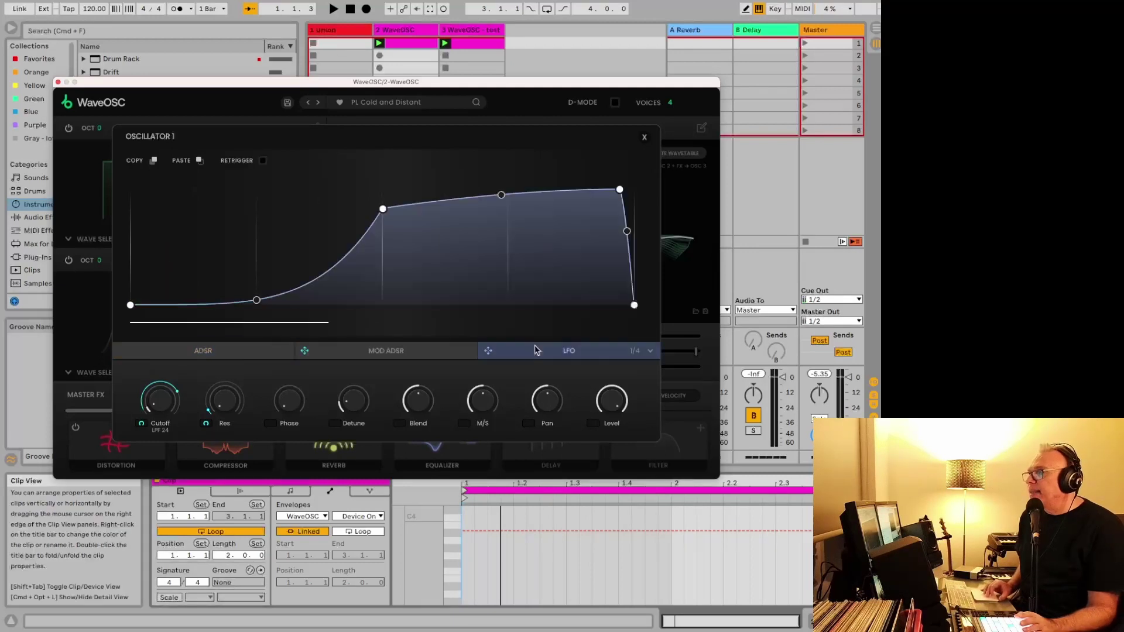
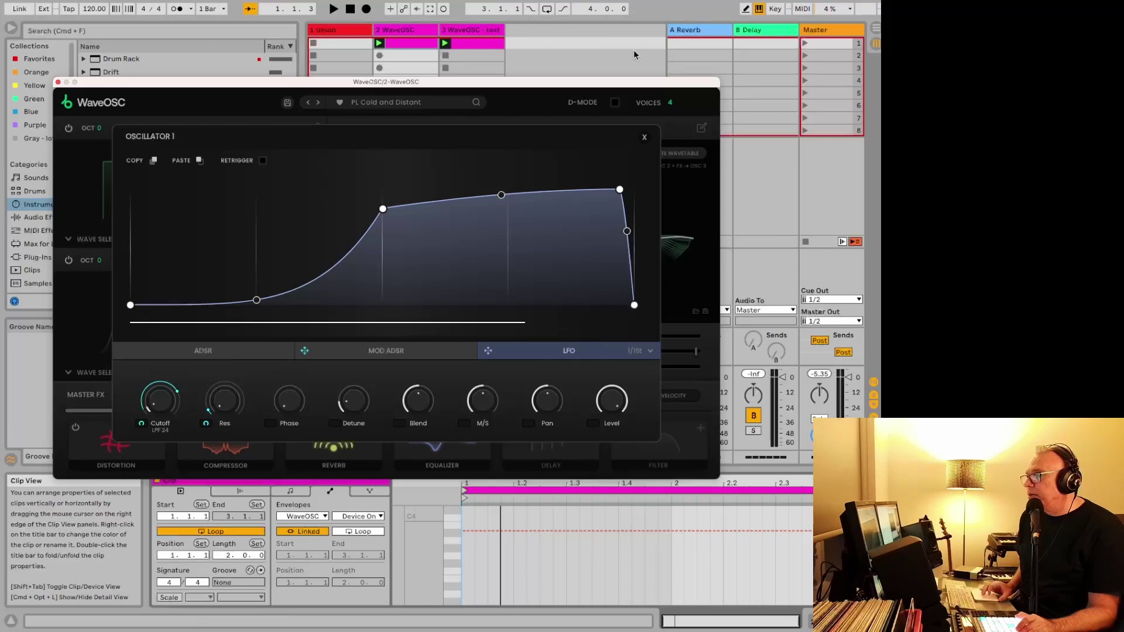
- Raise oscillator 1's filter resonance to 55% and increase its cutoff
drag(223, 400, 210, 336)
click(160, 400)
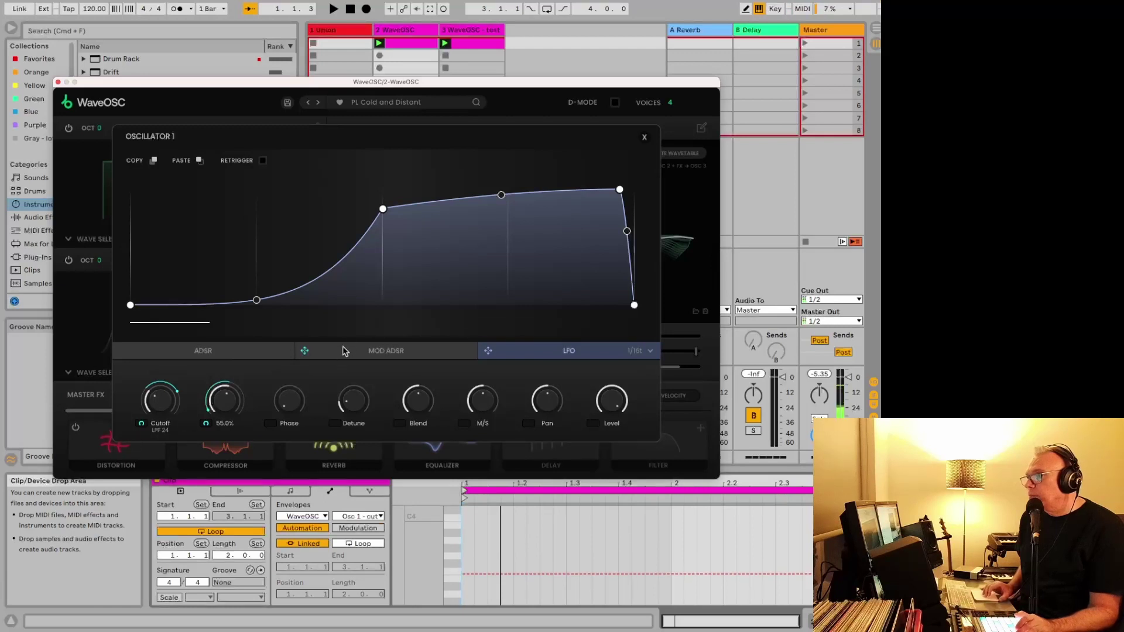
drag(165, 406, 158, 399)
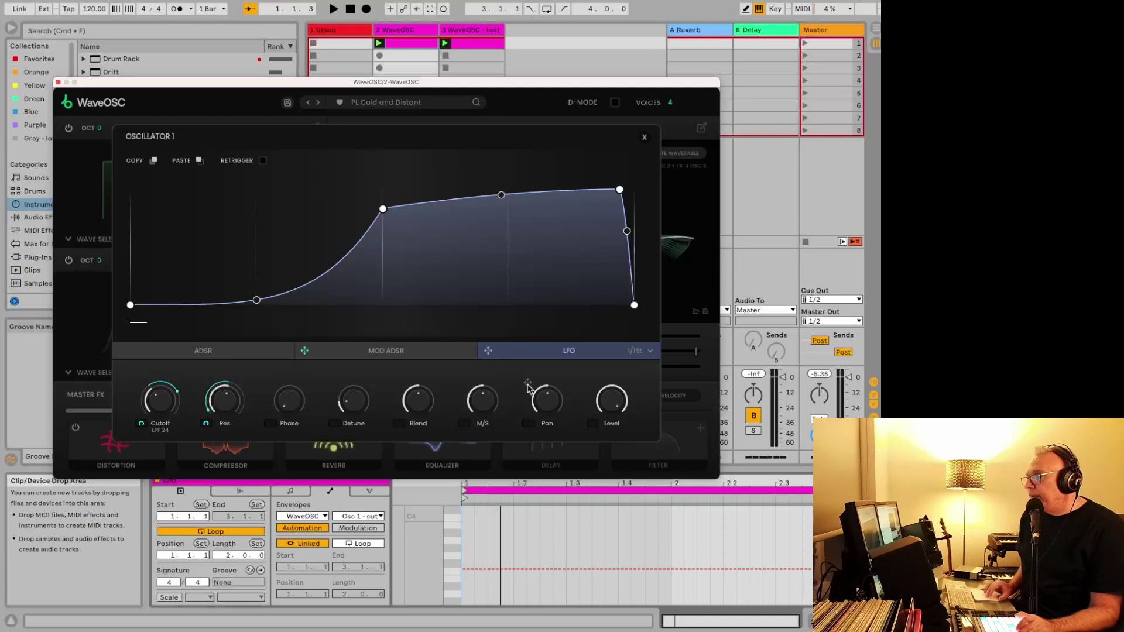
- Assign oscillator 1's LFO to its level with a strongly negative modulation depth, and close the editor
click(593, 423)
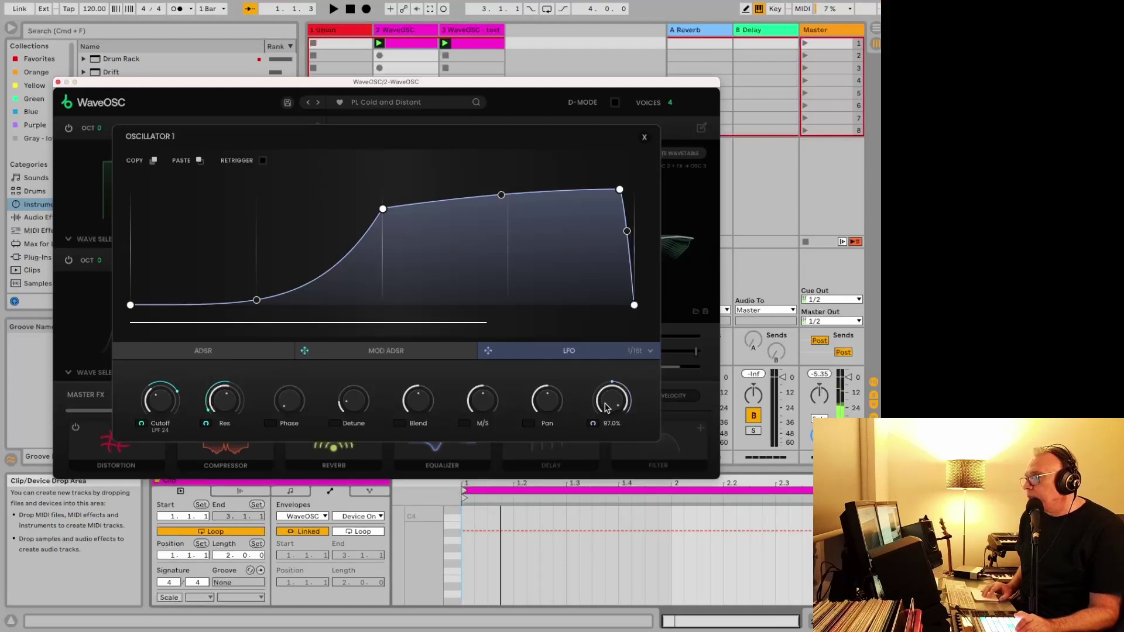
click(603, 417)
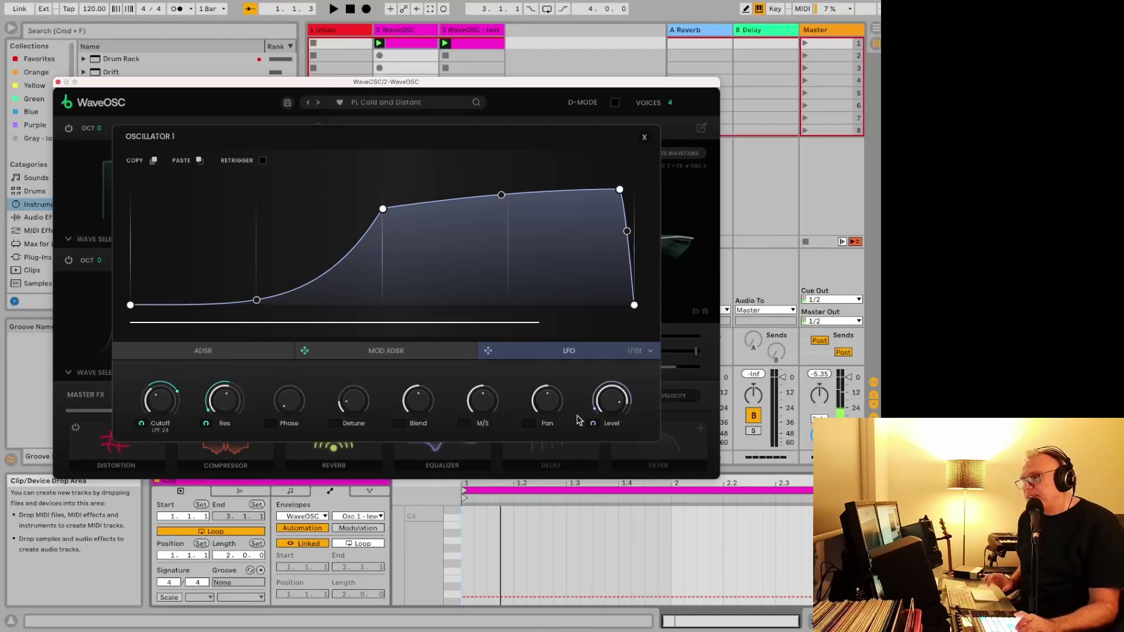
click(644, 139)
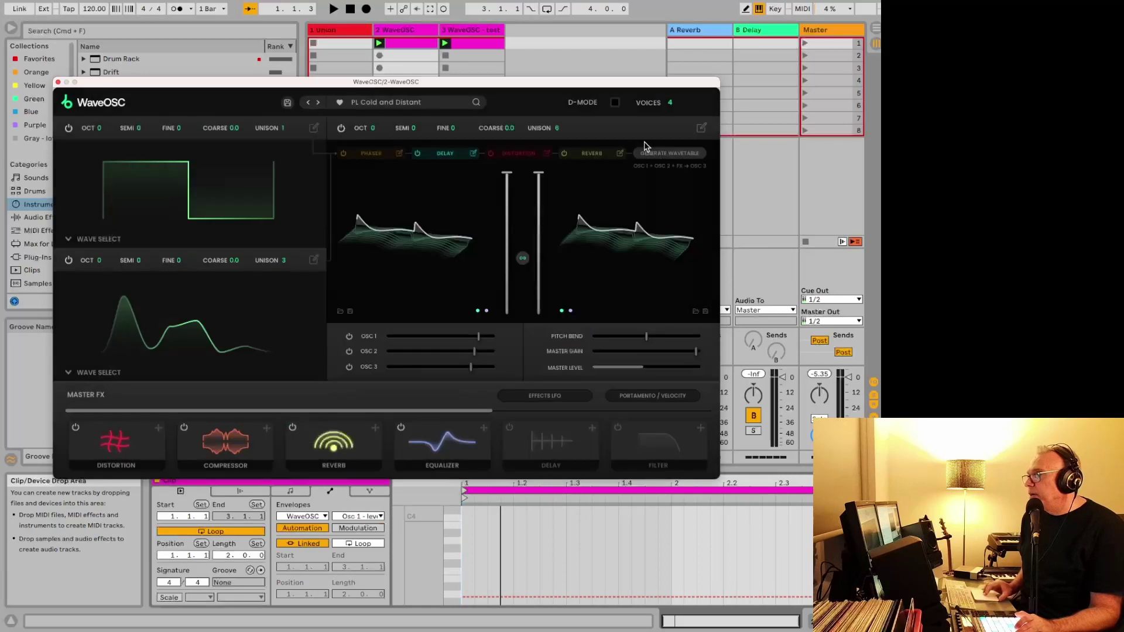
- Switch off oscillators 2 and 3, and lower oscillator 1's level to about 49%
click(348, 351)
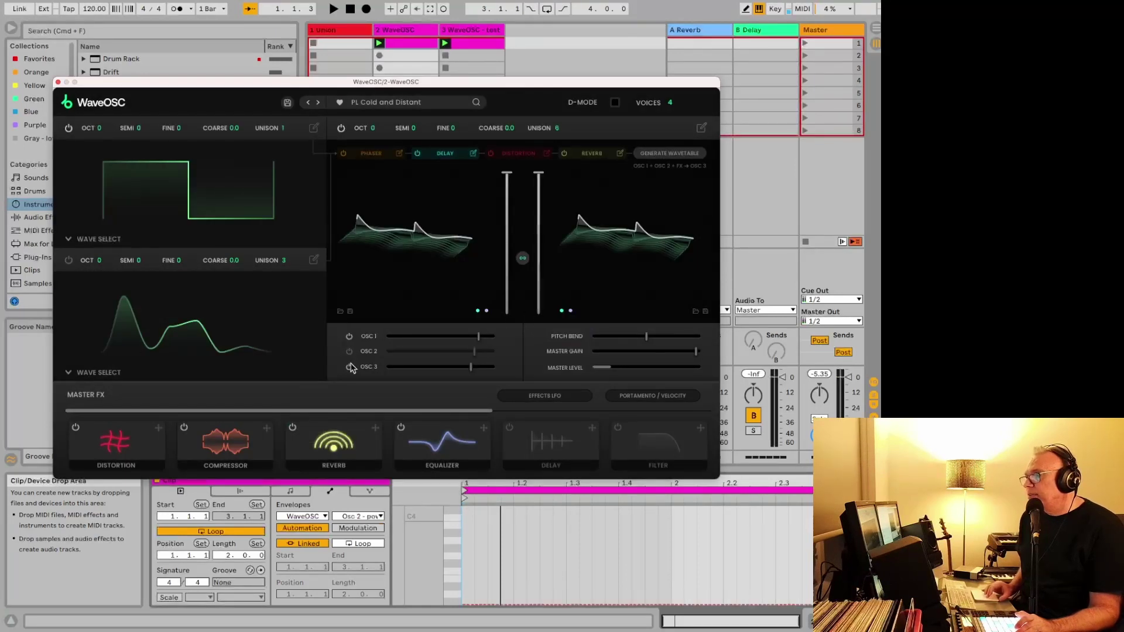
click(350, 367)
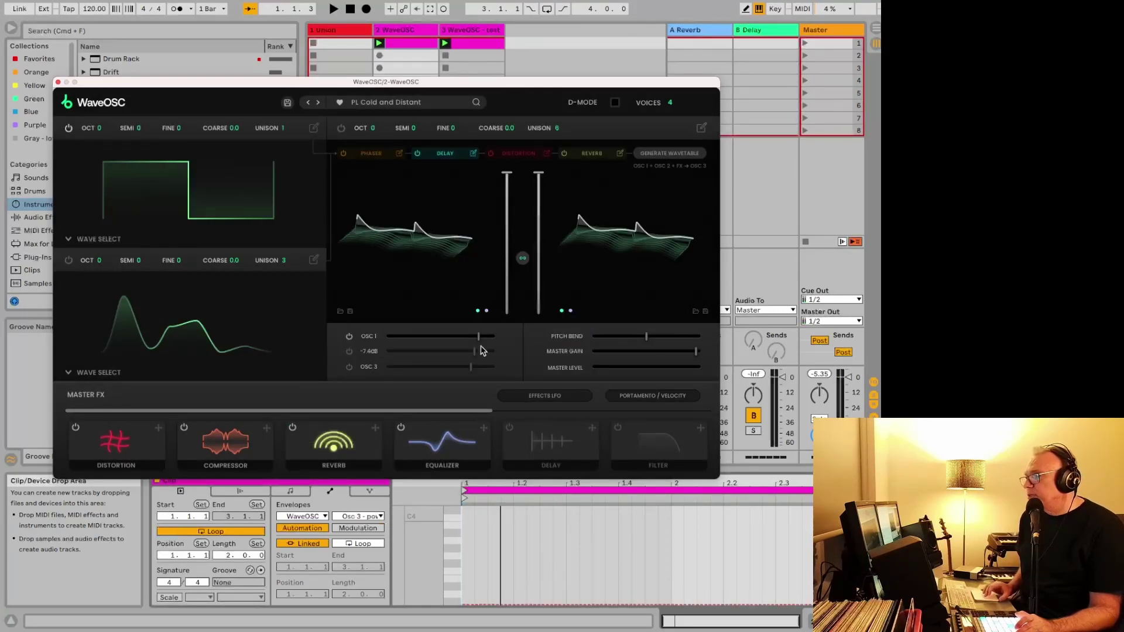
click(313, 128)
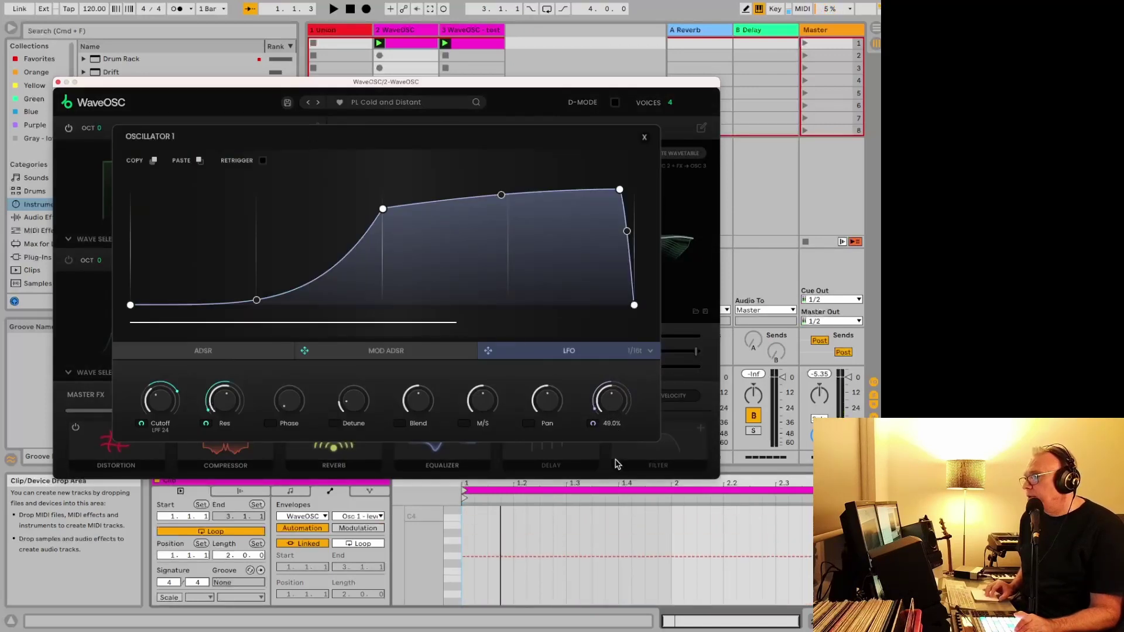
click(647, 137)
- Load the factory pad preset PAD Colour Crunch and switch off its oscillators 2 and 3
click(386, 102)
click(277, 229)
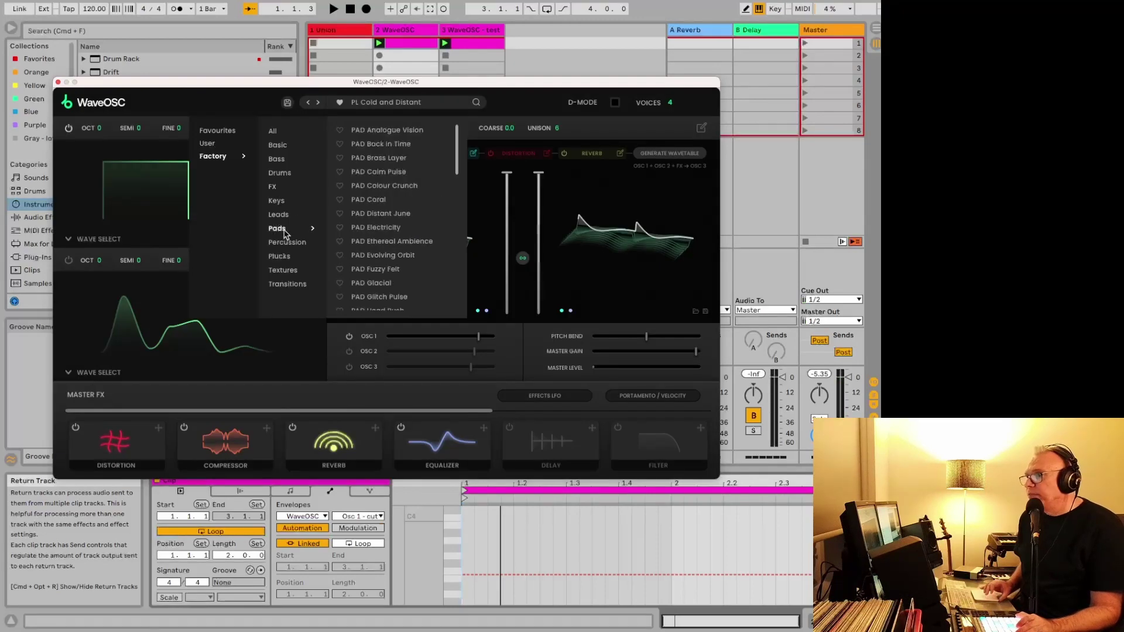
click(365, 186)
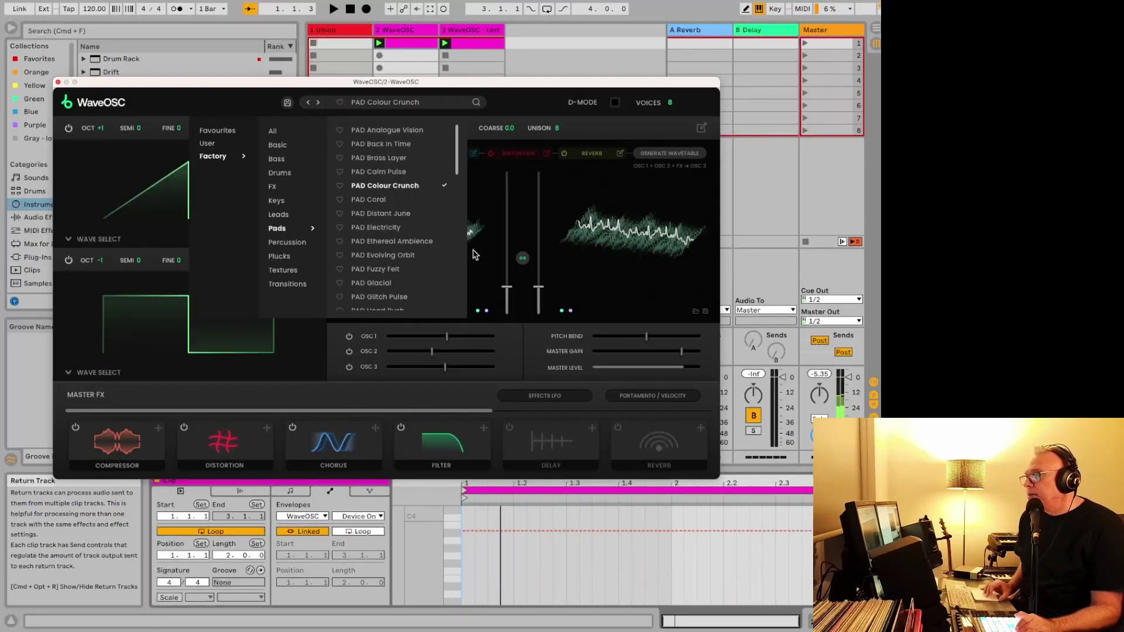
click(346, 353)
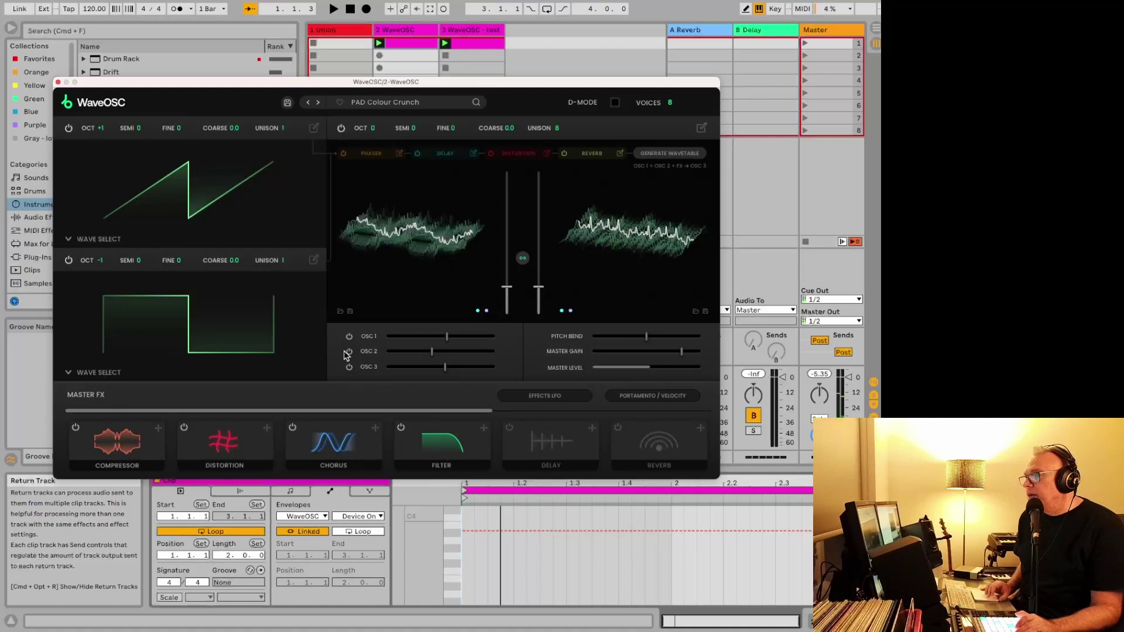
click(349, 352)
click(348, 368)
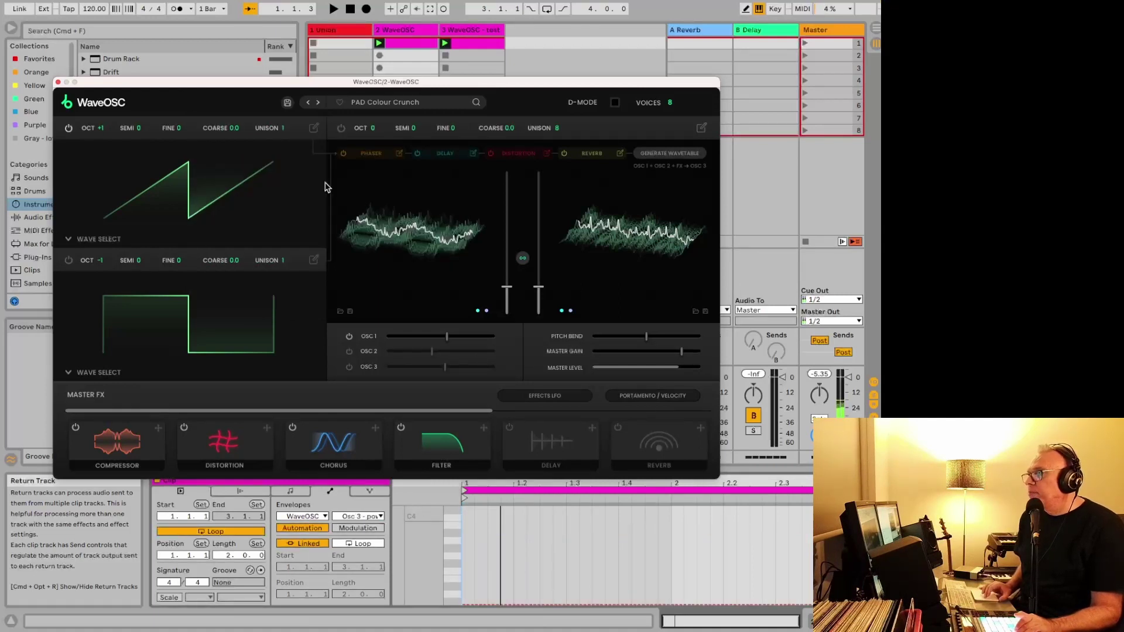
- Raise oscillator 1's filter cutoff and assign its LFO to the level at about -92% depth
click(314, 128)
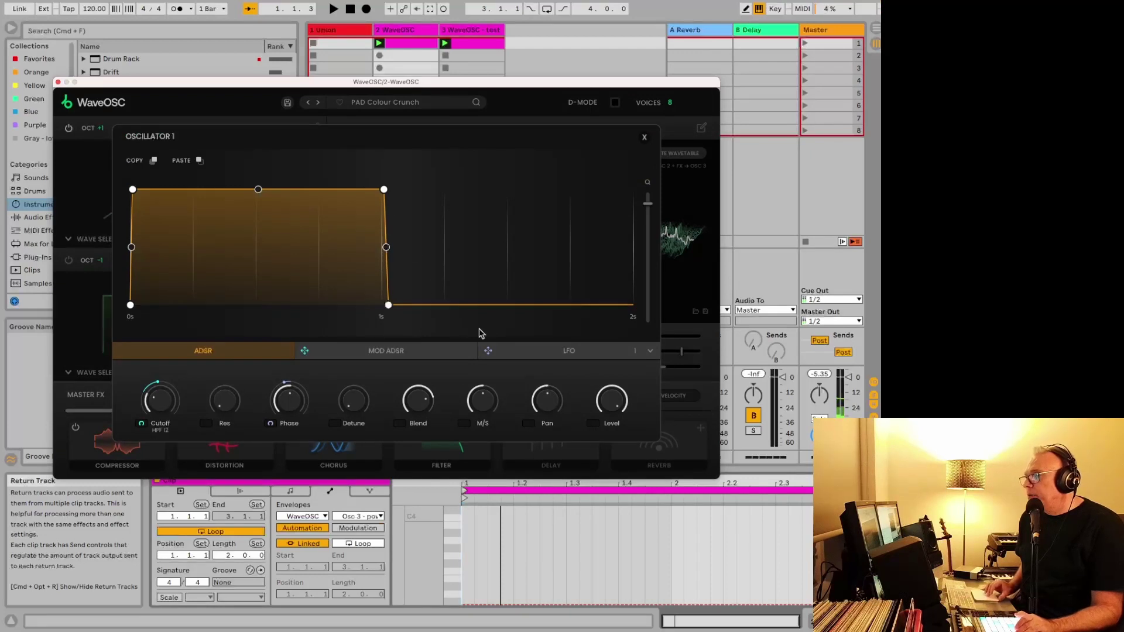
click(547, 351)
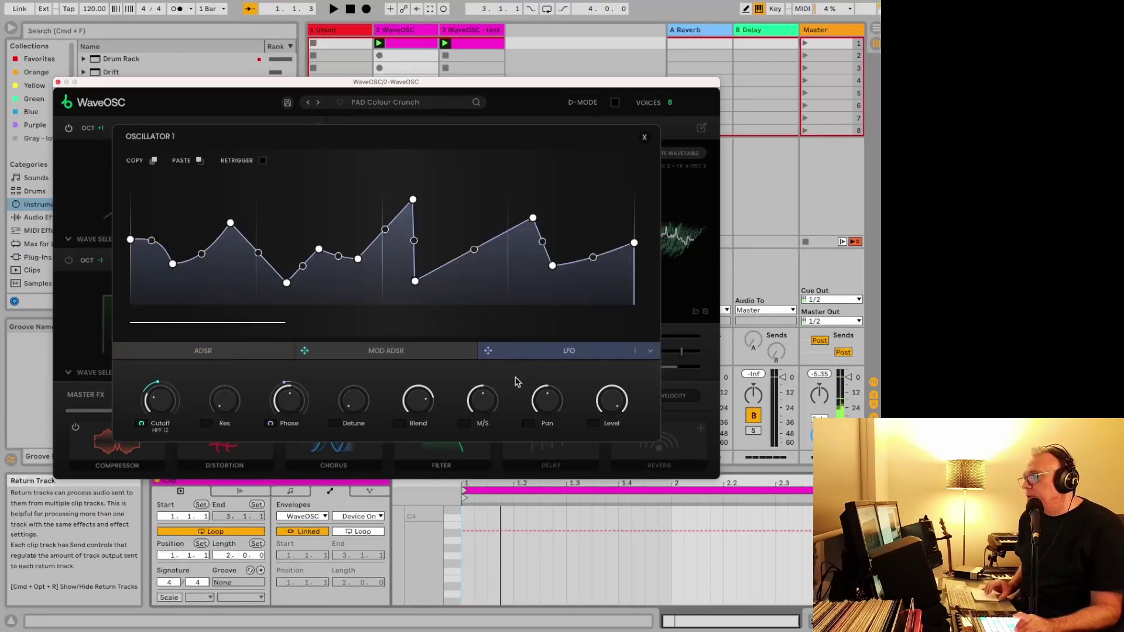
mouse_move(165, 403)
drag(164, 403, 162, 363)
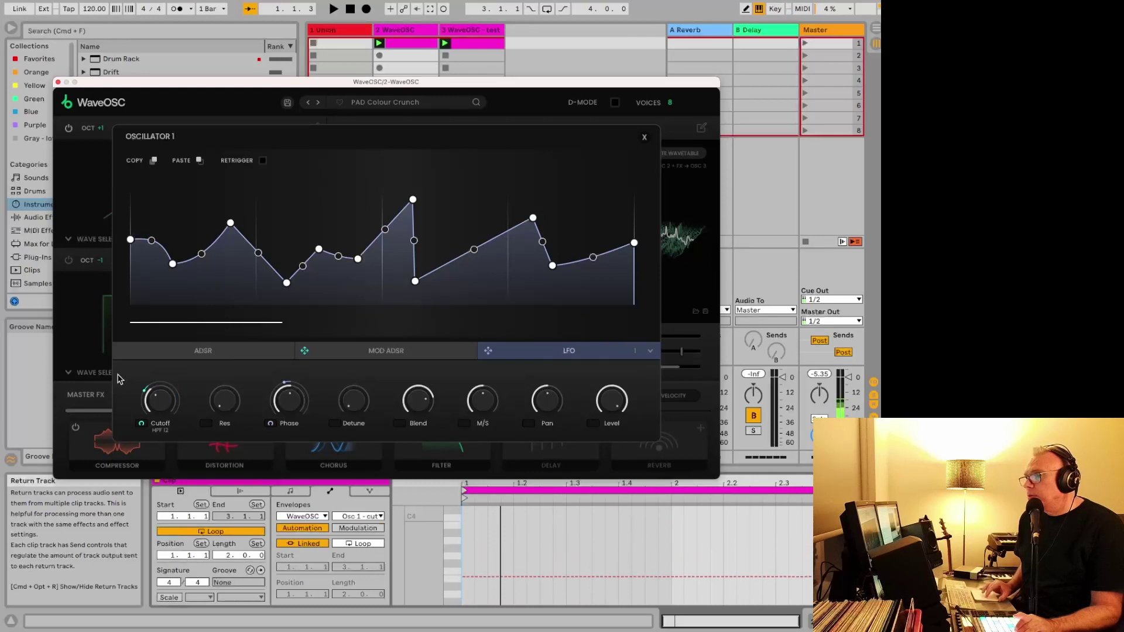
drag(491, 356, 597, 427)
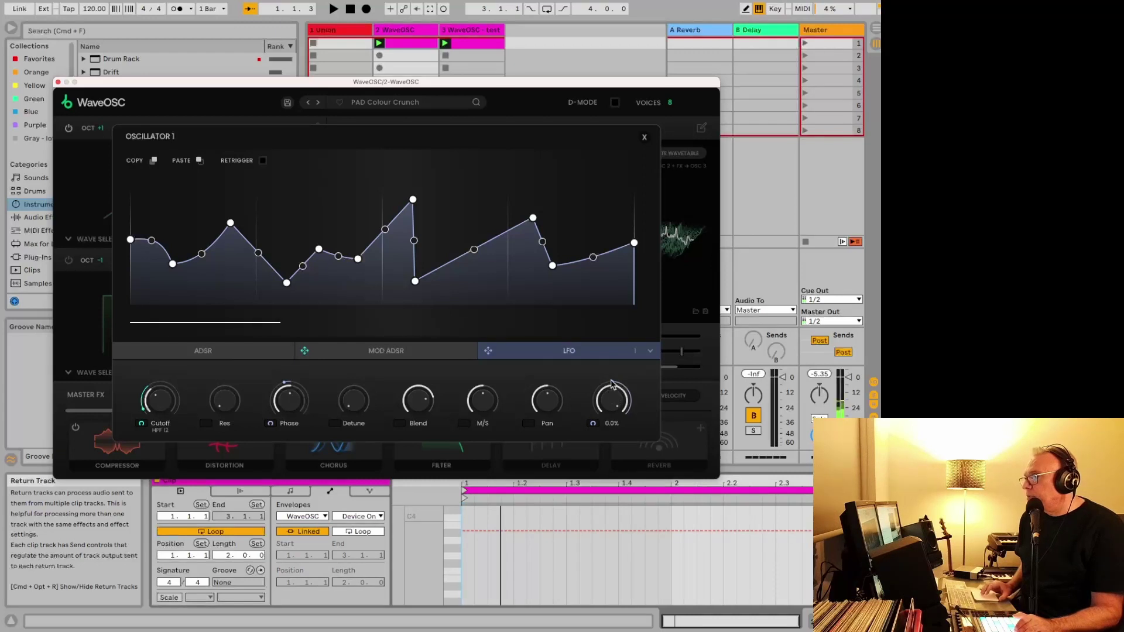
drag(593, 419, 592, 419)
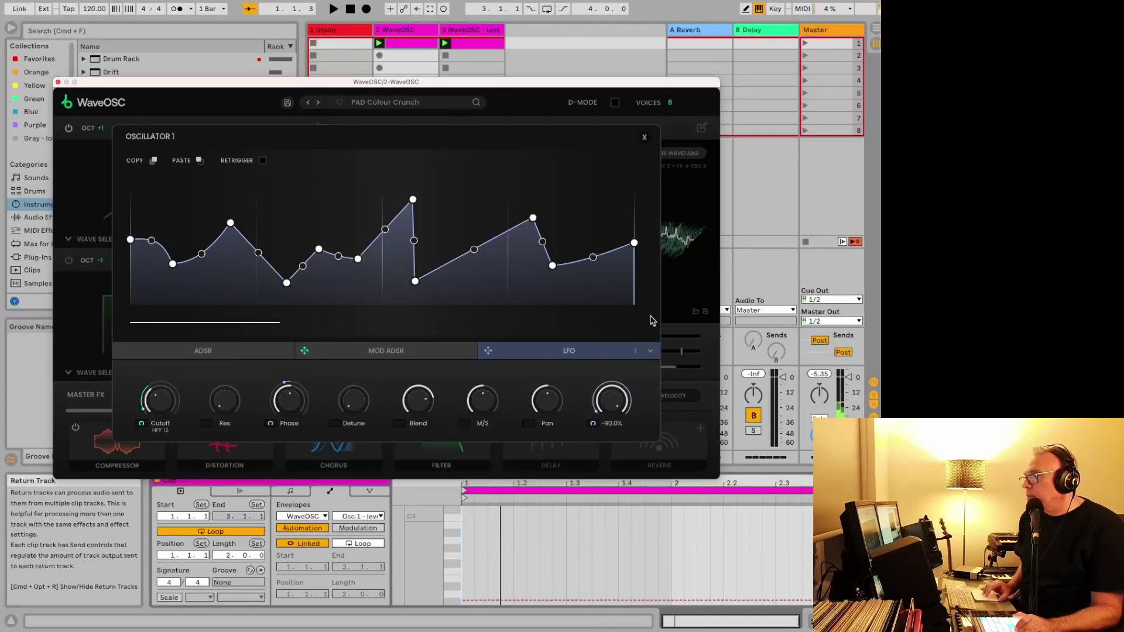
- Try an LFO rate of 1/16 on oscillator 1, settle on 1/8, and push the level modulation to full negative depth
click(650, 350)
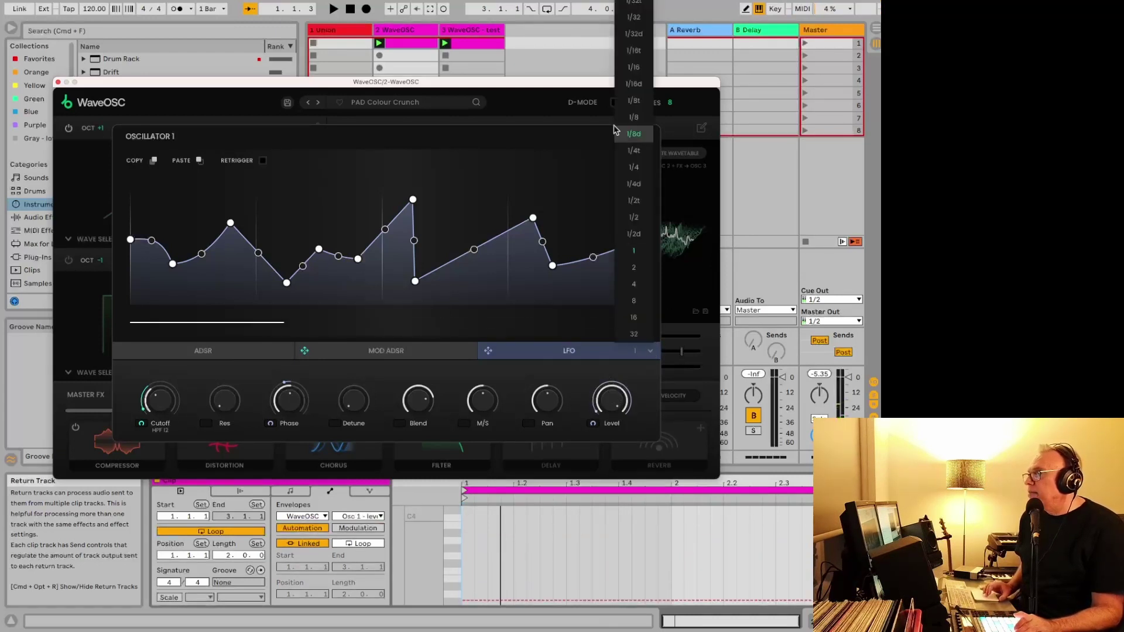
click(633, 69)
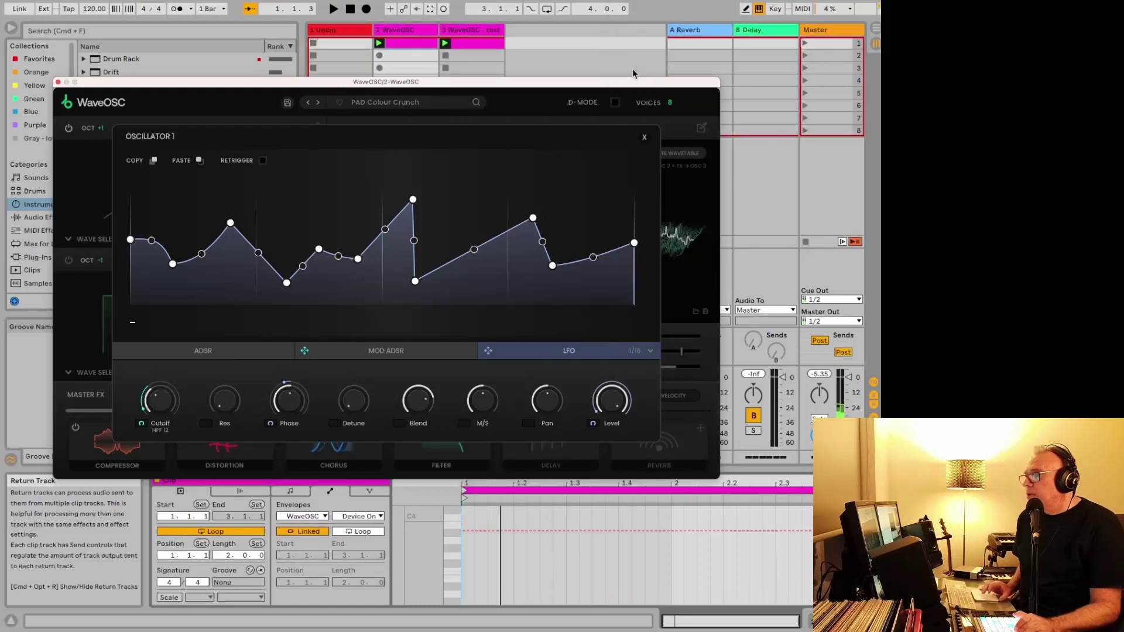
click(639, 350)
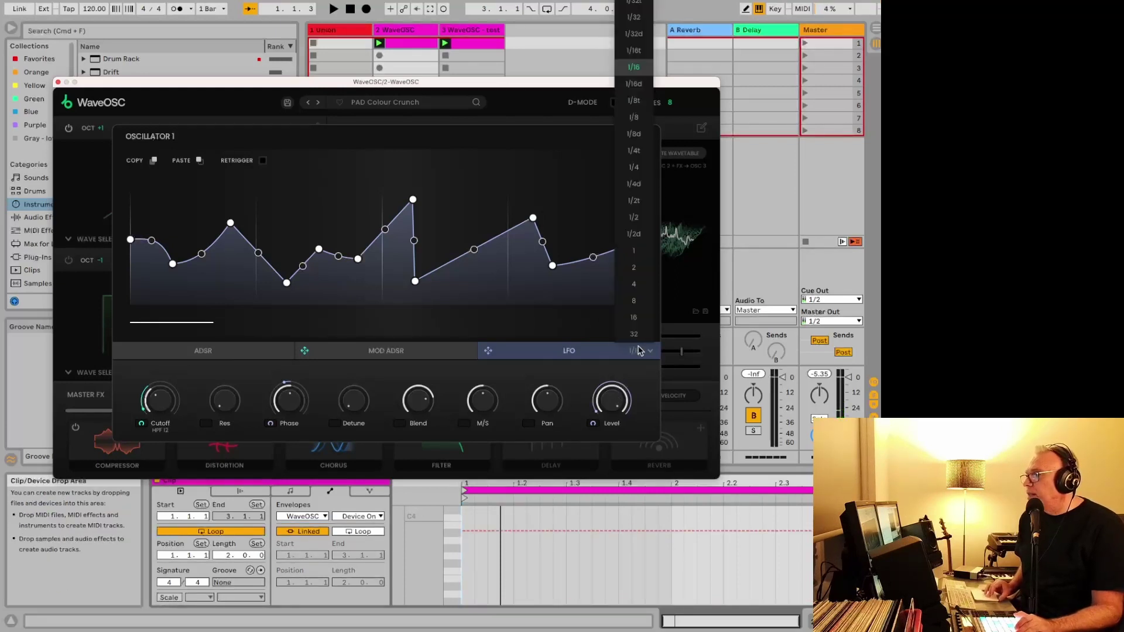
click(635, 117)
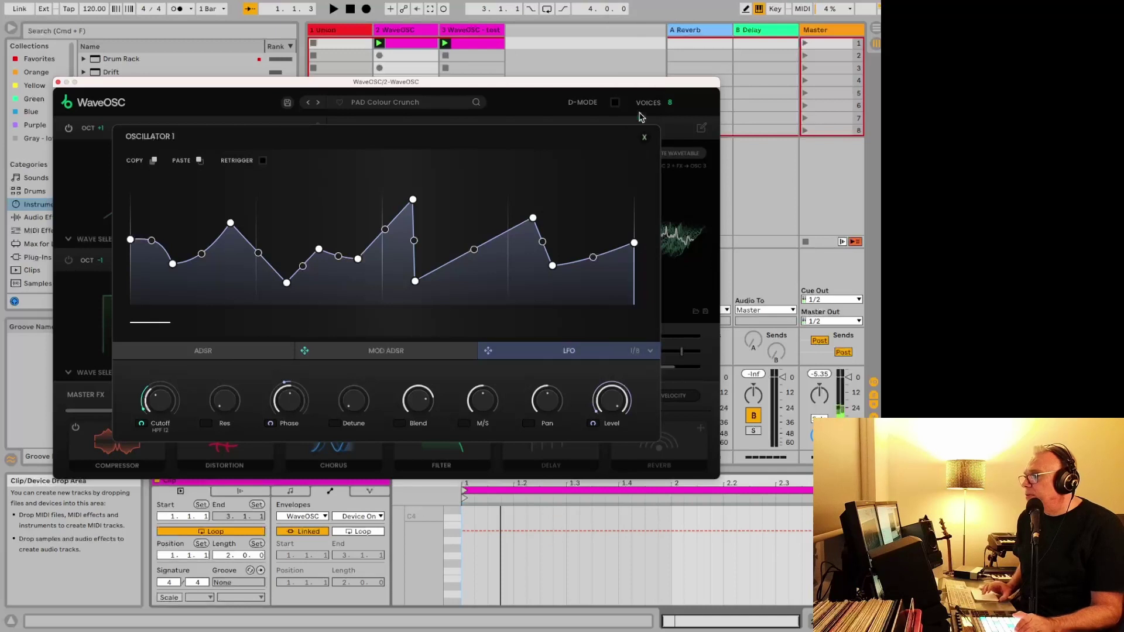
click(600, 398)
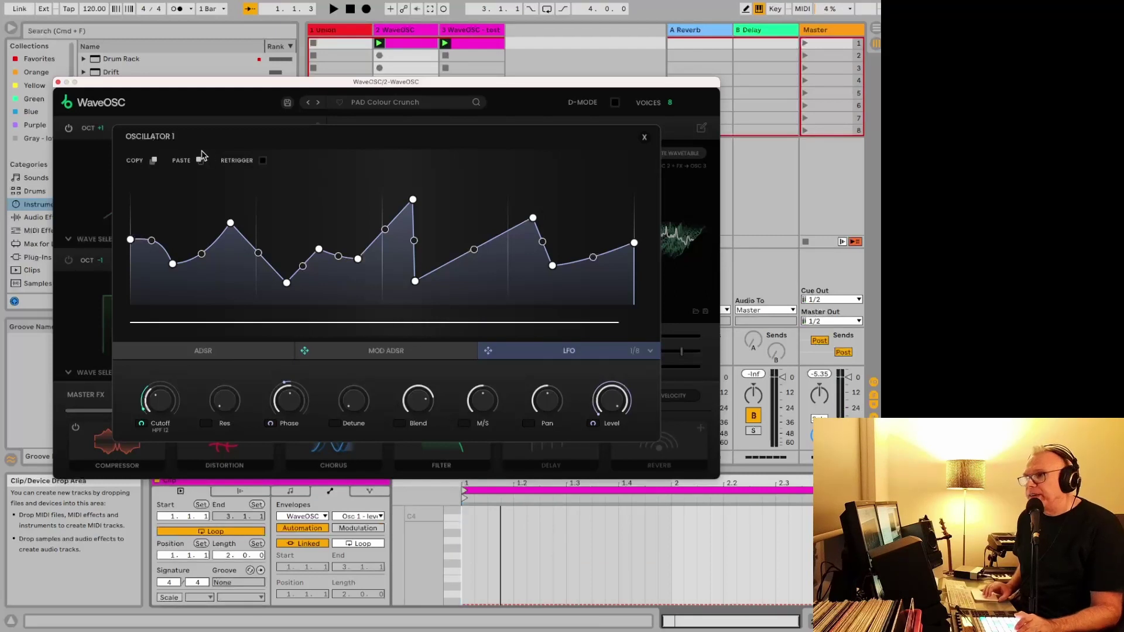
- Raise oscillator 1's filter resonance, try modulating it with the LFO, and remove that modulation assignment
click(153, 161)
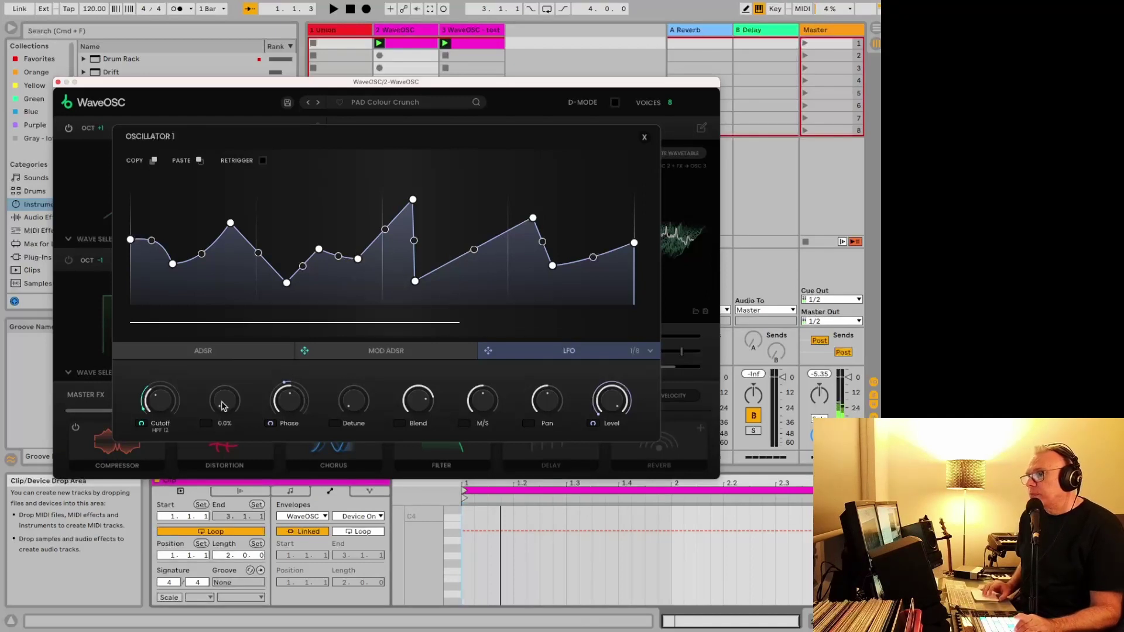
click(222, 404)
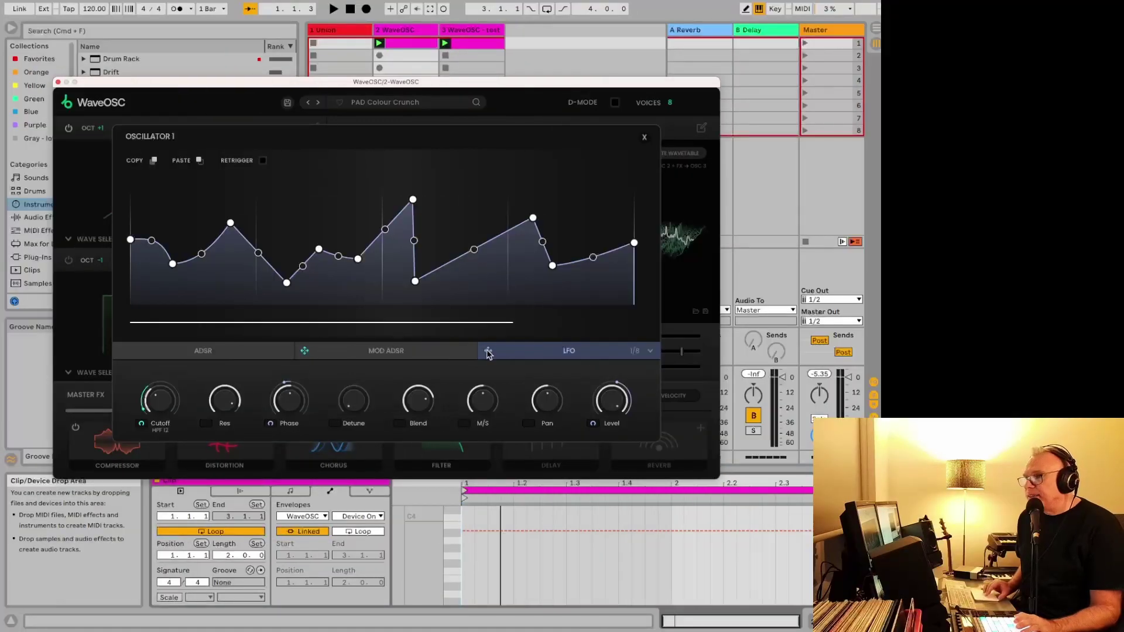
click(205, 425)
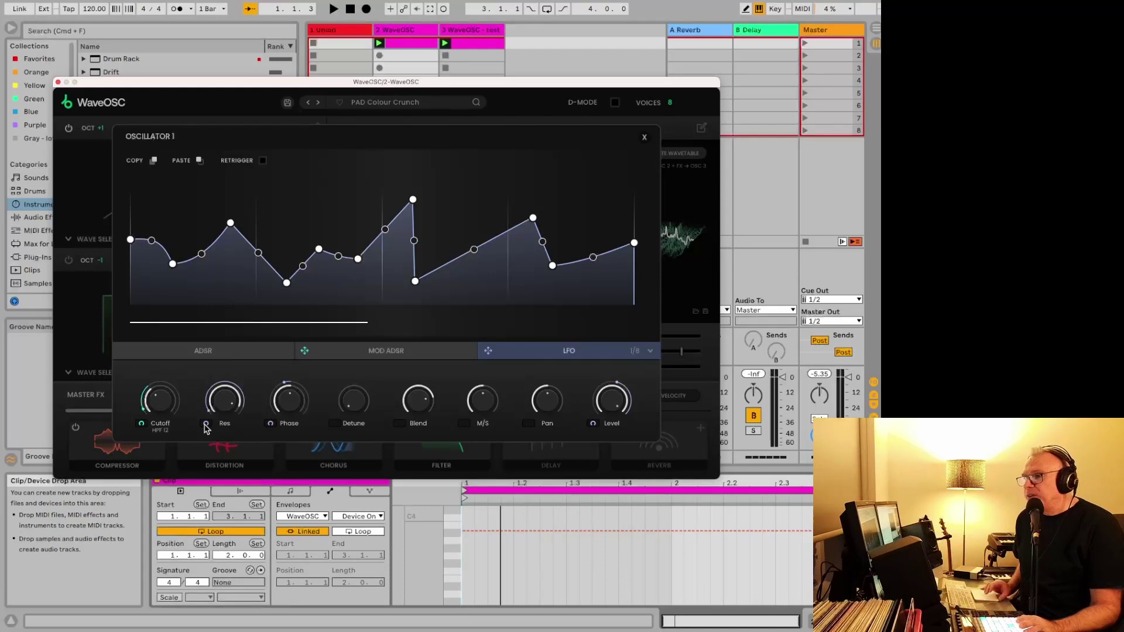
double_click(205, 425)
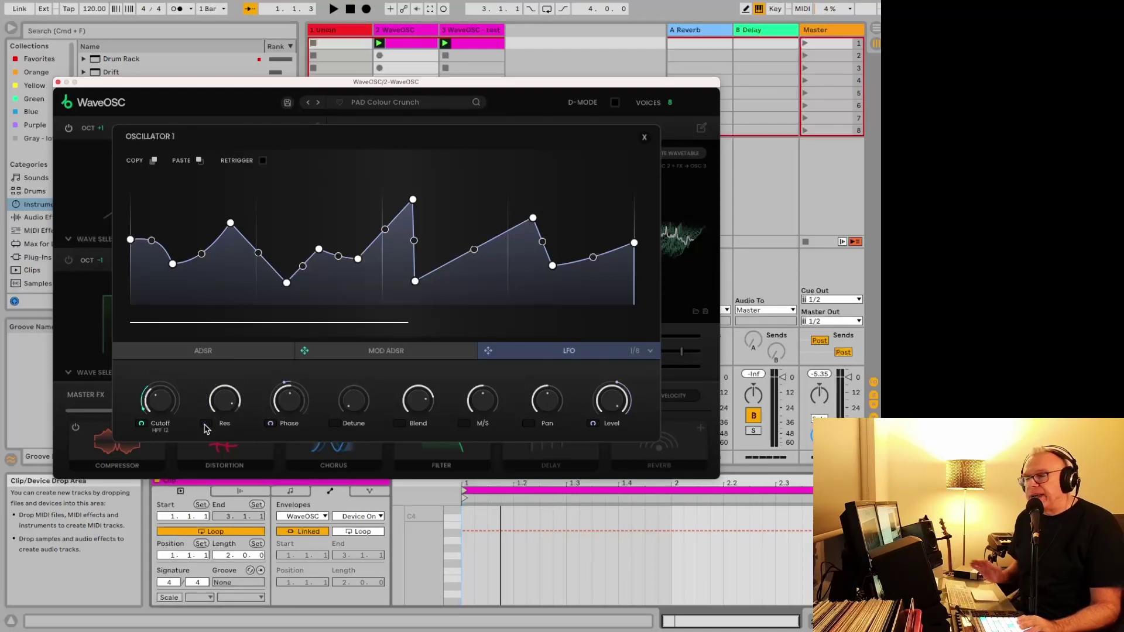
- Switch oscillators 2 and 3 back on and raise oscillator 2's level slightly in the mixer
click(644, 138)
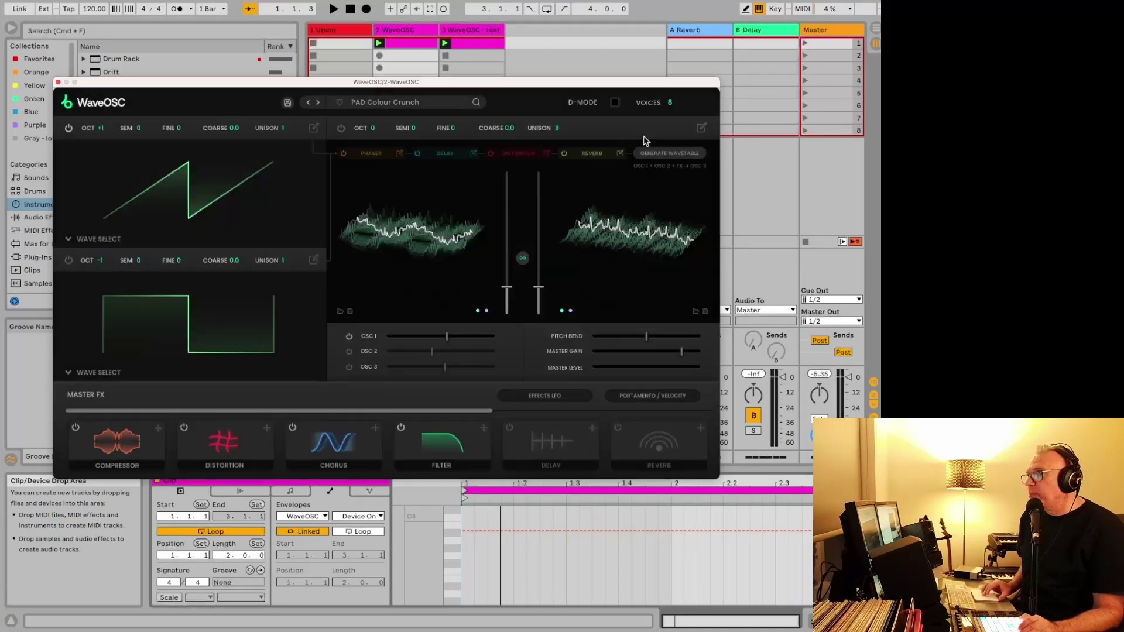
click(349, 353)
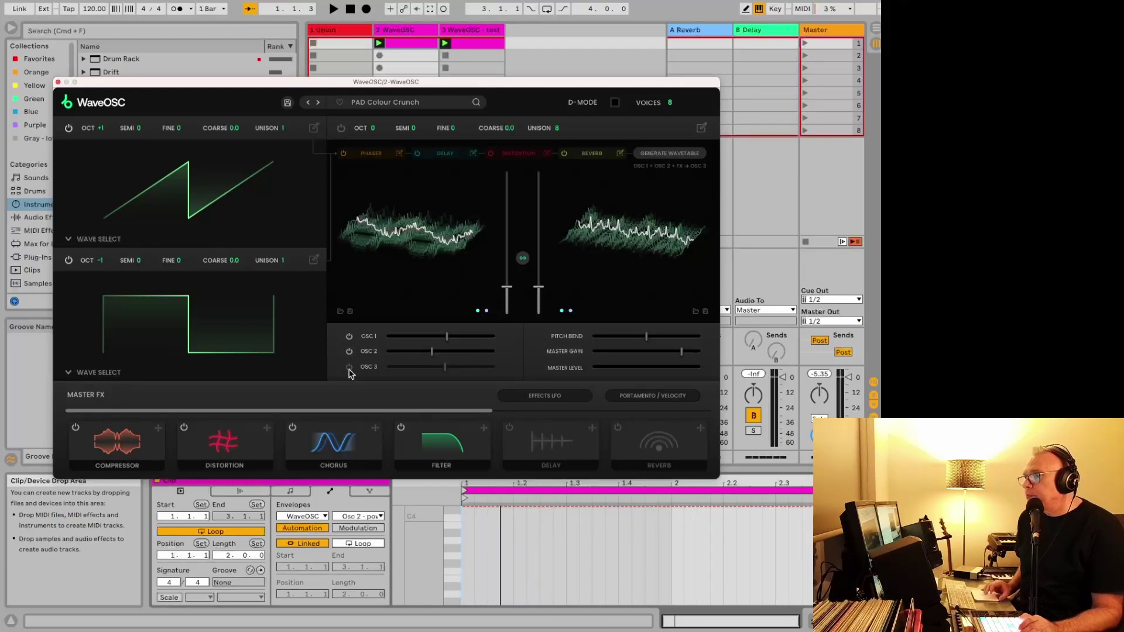
click(349, 369)
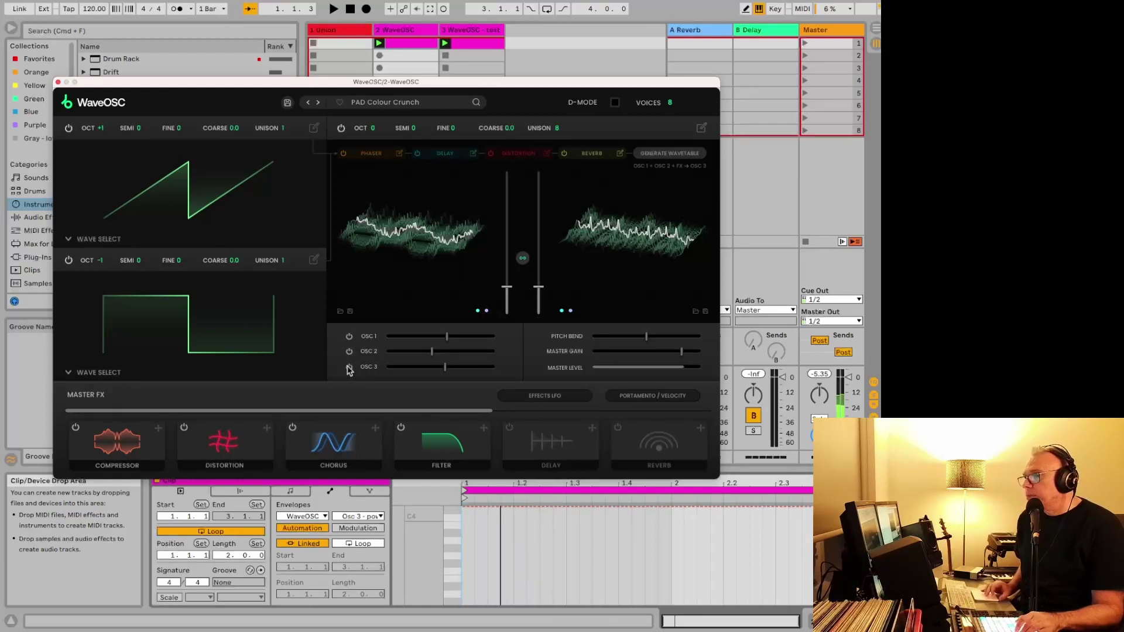
mouse_move(430, 351)
mouse_down()
mouse_move(454, 354)
mouse_move(445, 358)
mouse_up()
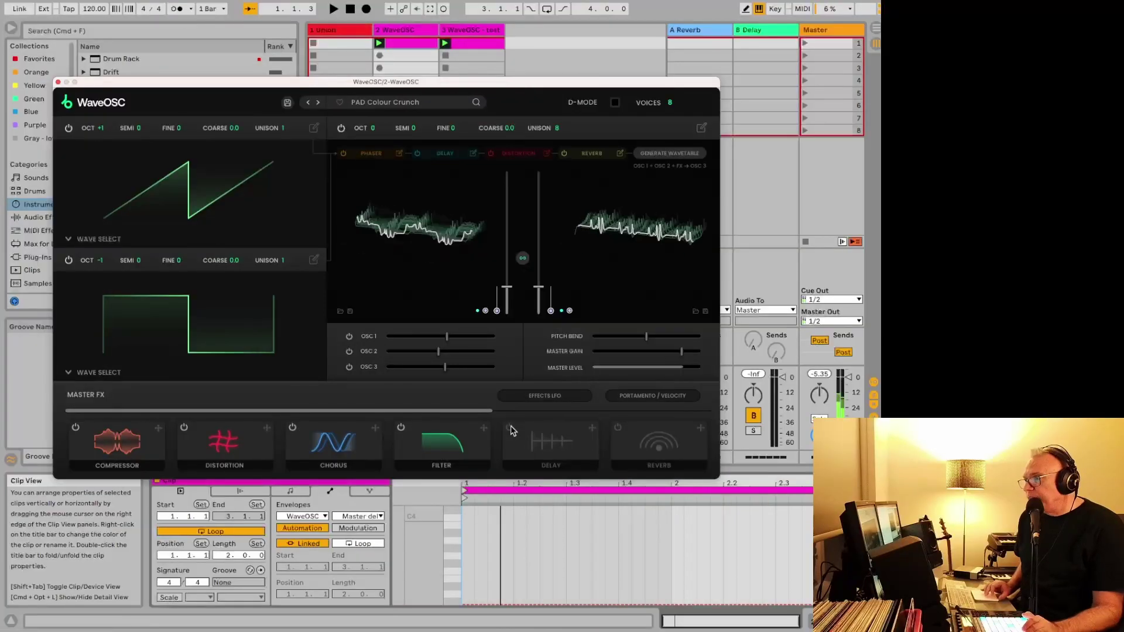
- Enable the master delay effect and set its mix to 55%
click(510, 429)
click(550, 443)
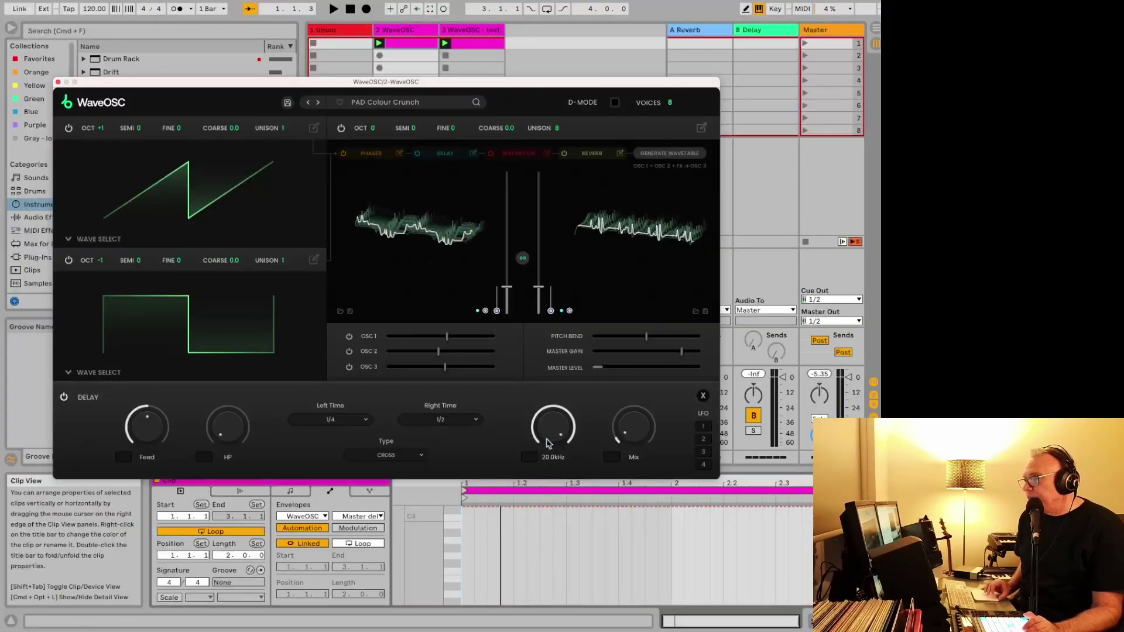
drag(638, 432, 638, 410)
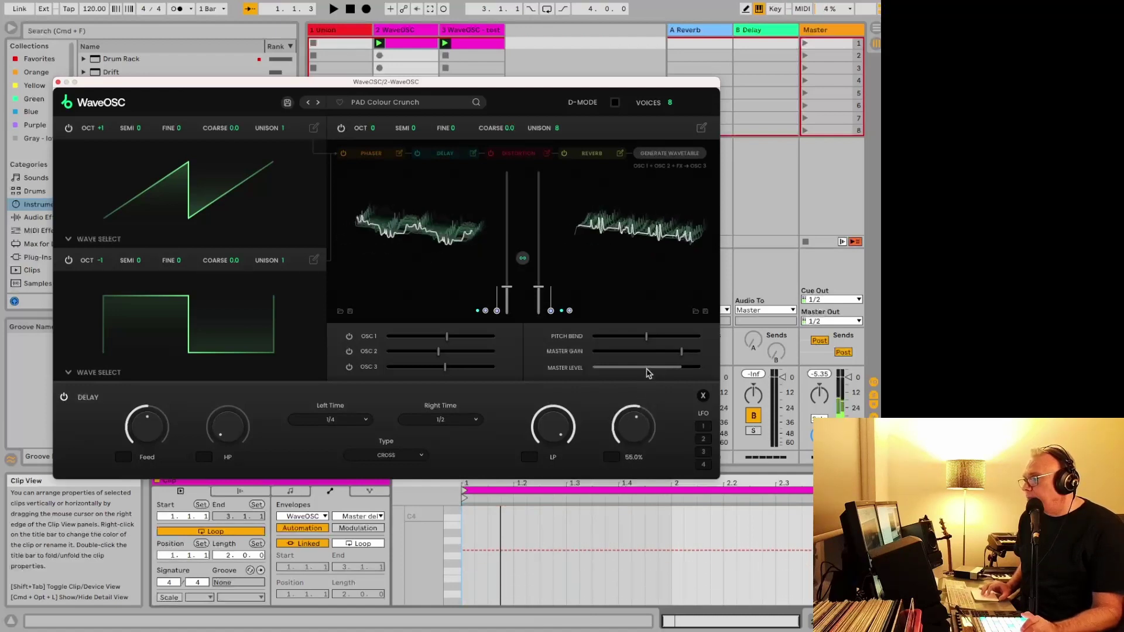
click(703, 396)
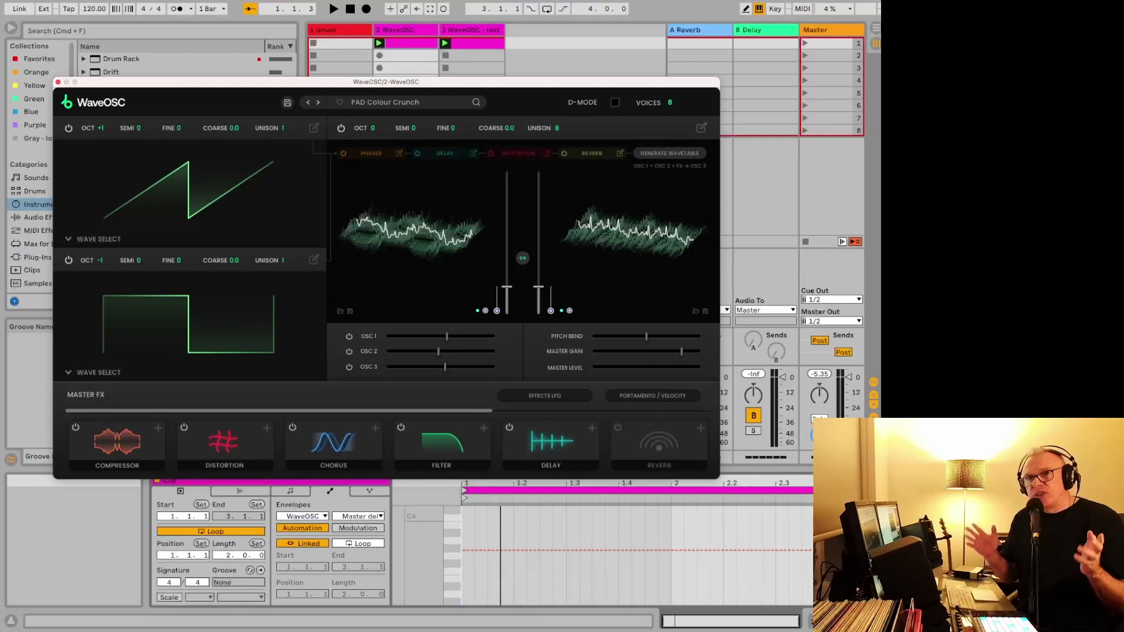
- View the Union synth on the first track for comparison and return to the WaveOSC track
click(340, 43)
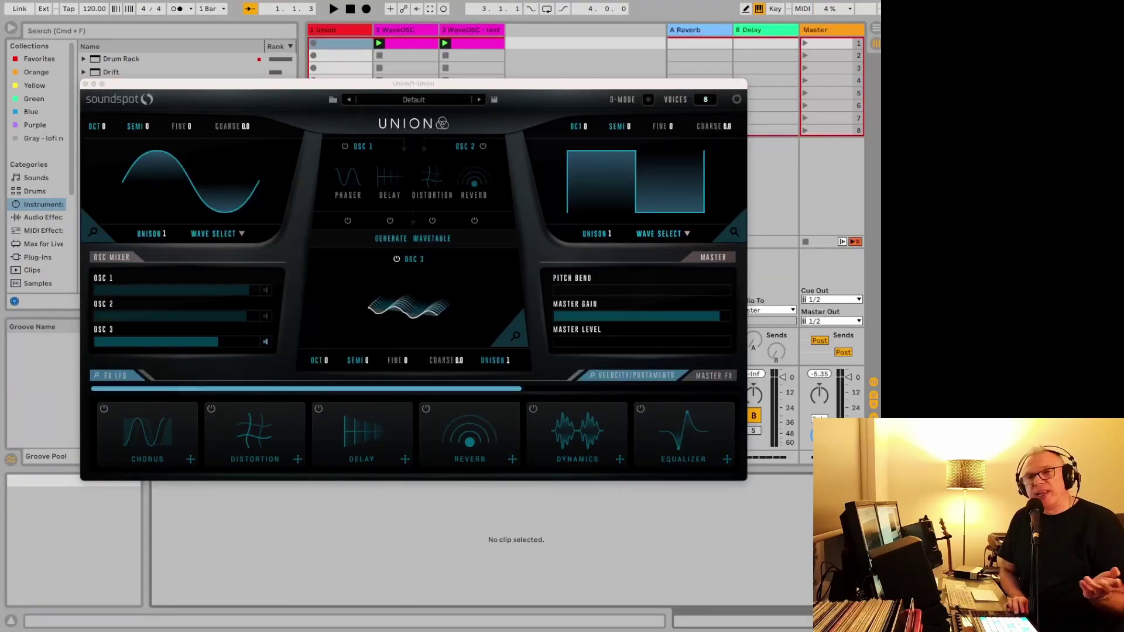
click(406, 43)
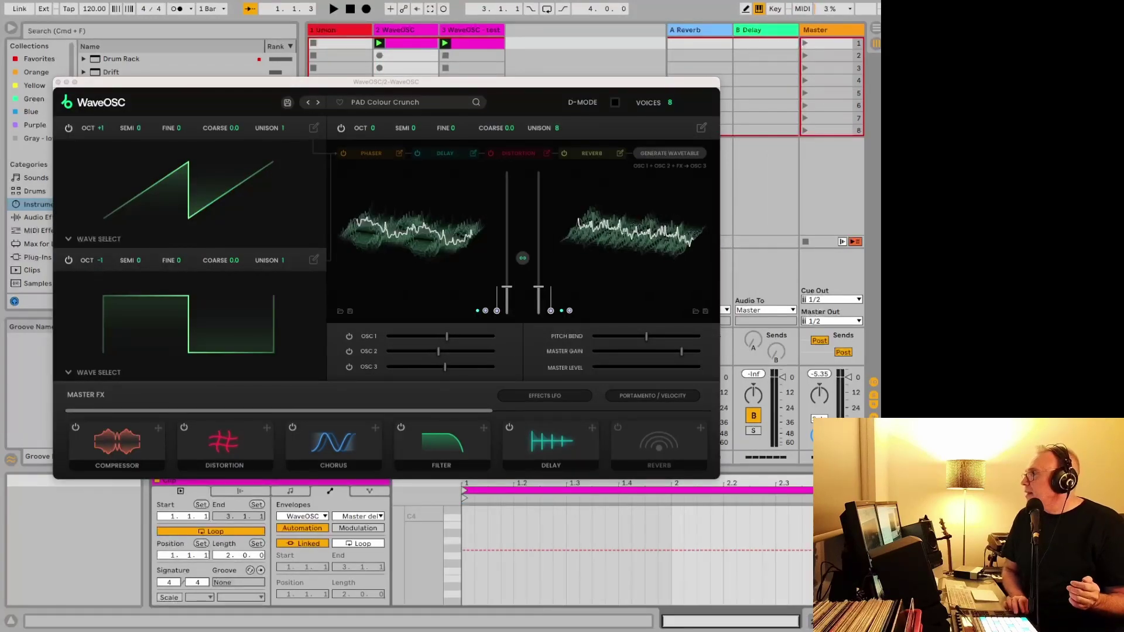
- Browse the factory preset categories, including All, Drums and Keys, keeping the current preset loaded
click(364, 106)
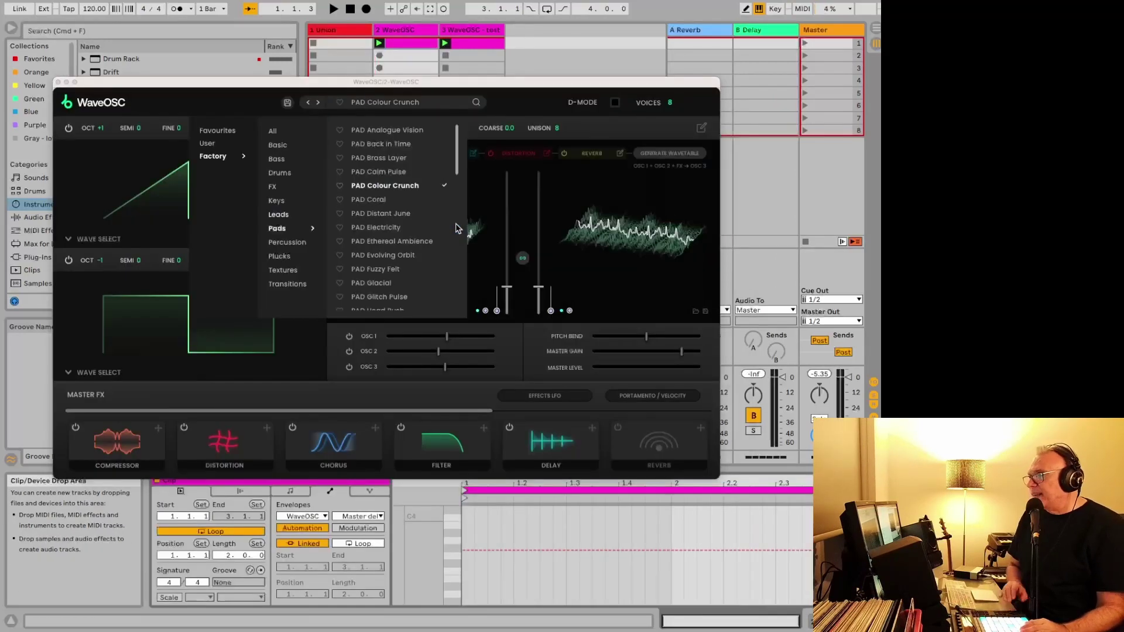
click(273, 132)
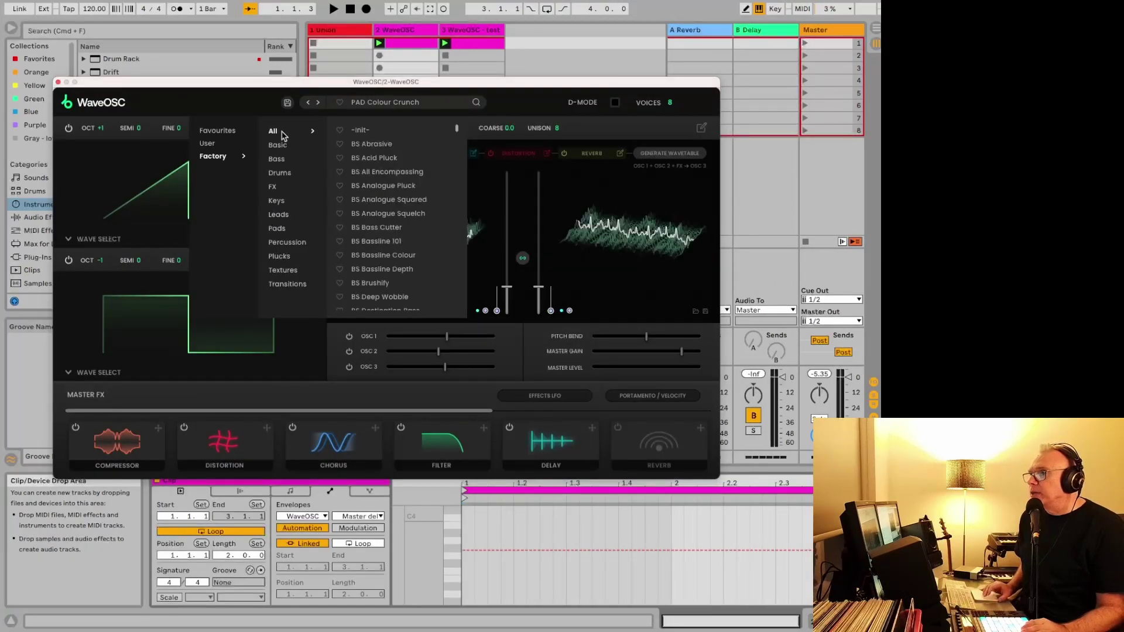
click(281, 173)
click(294, 202)
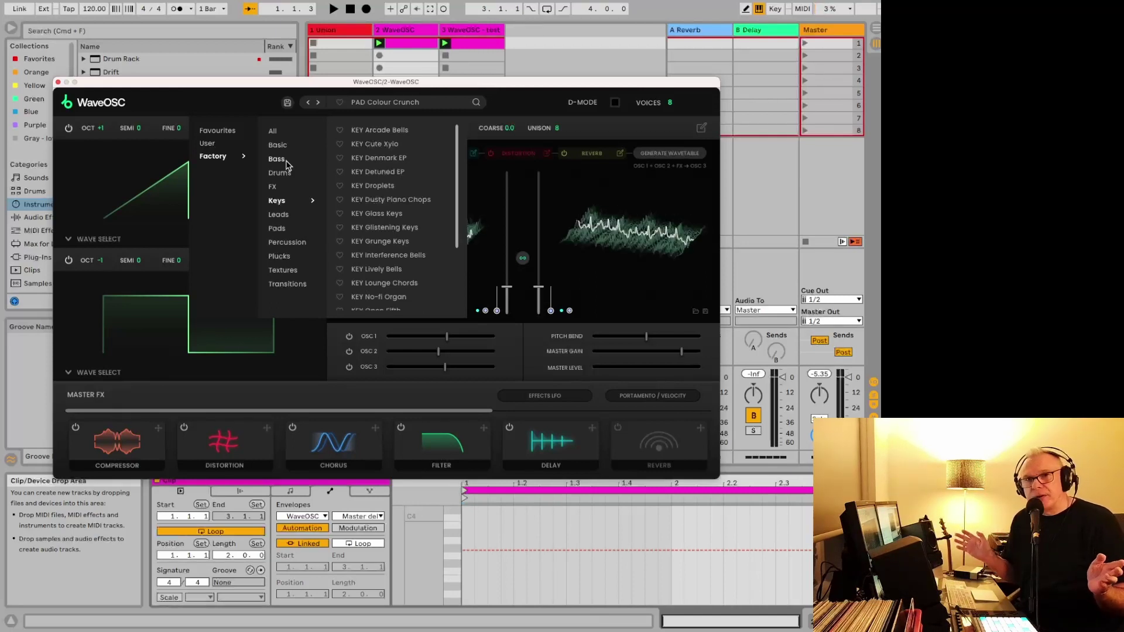
click(402, 114)
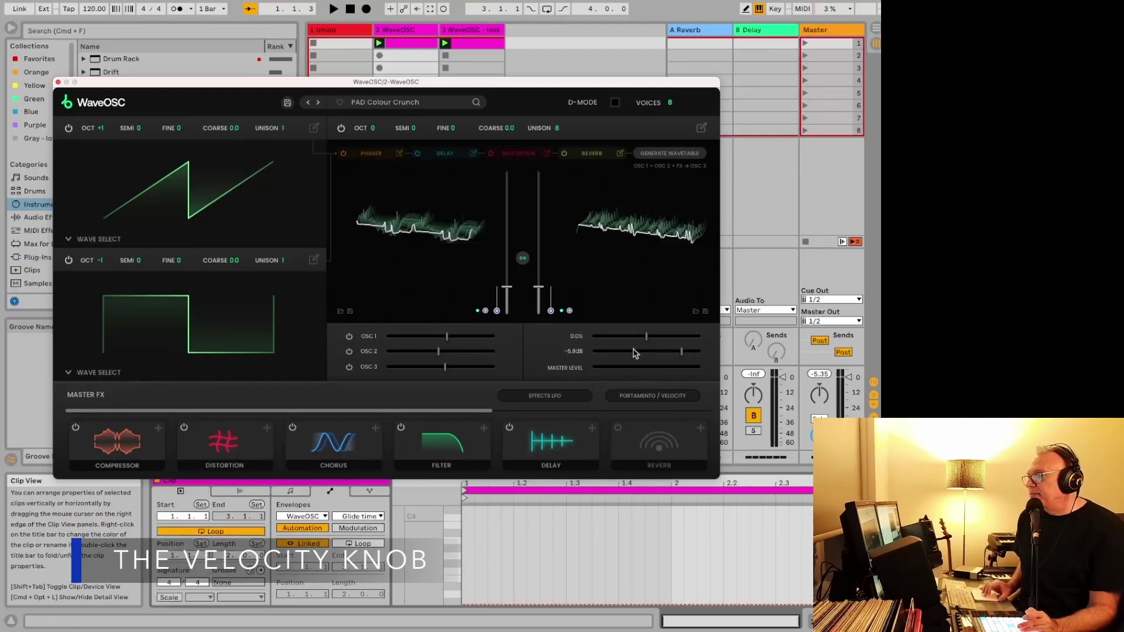
- Set the Velocity amount to 100% in the portamento and velocity settings
click(638, 395)
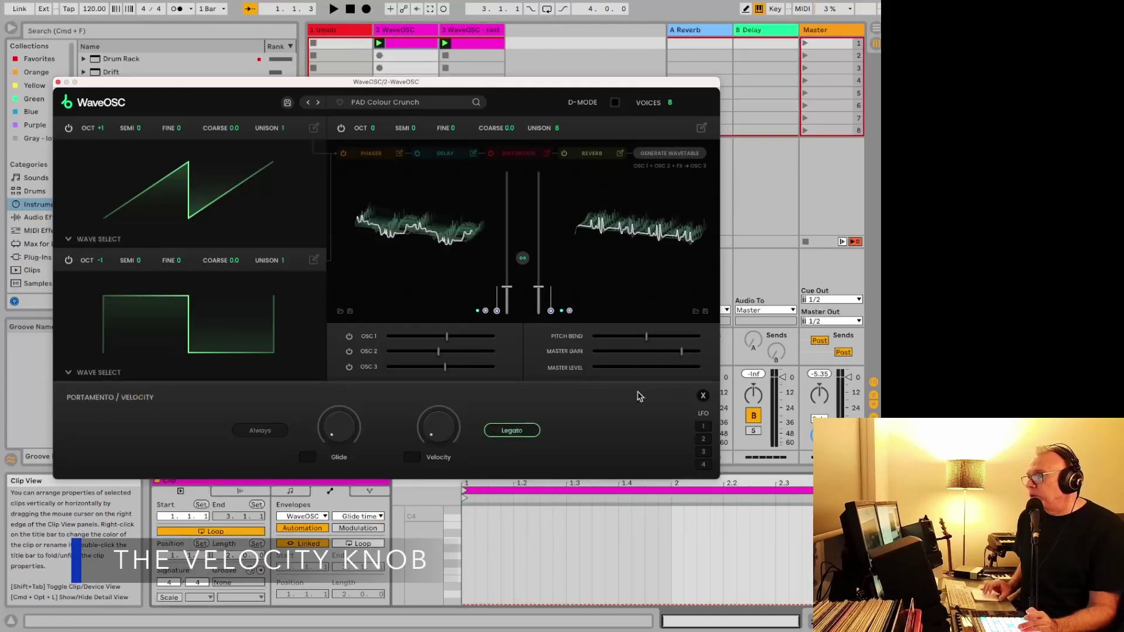
click(439, 432)
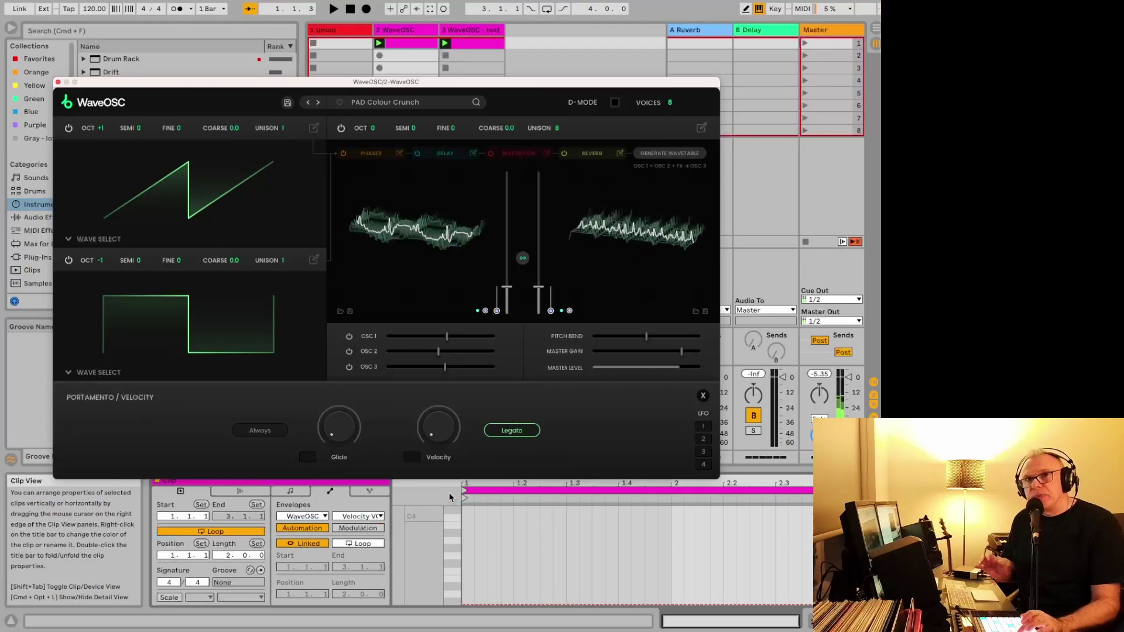
drag(432, 450, 496, 227)
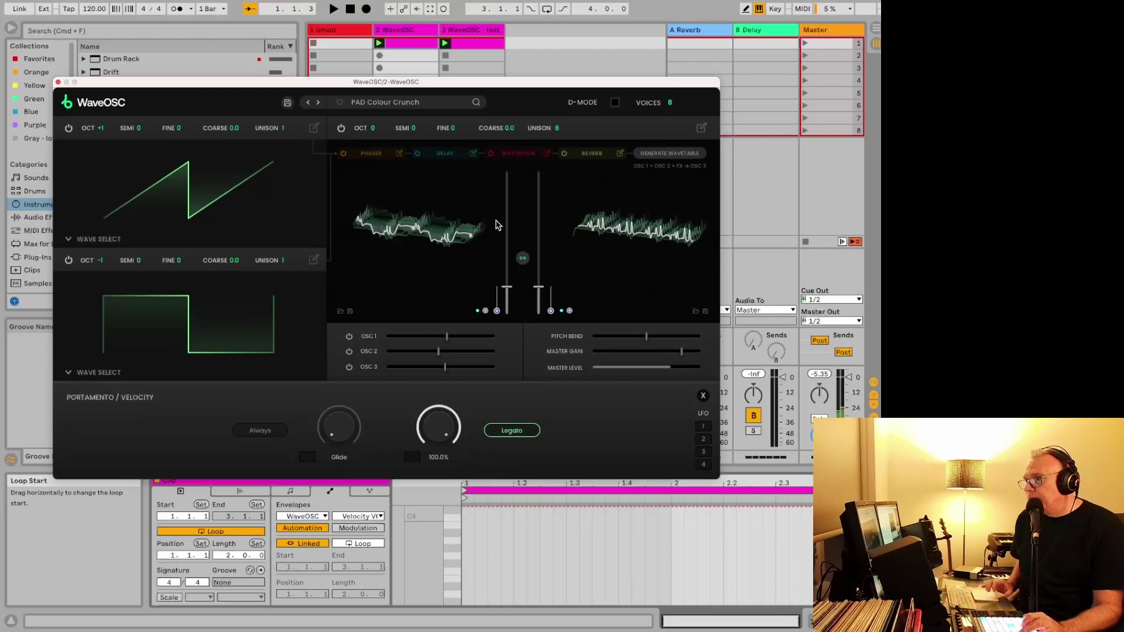